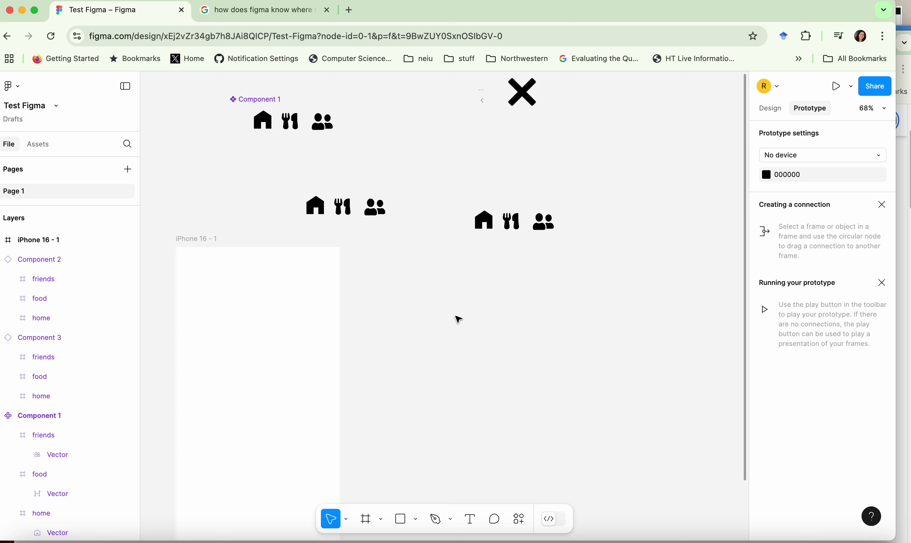
Add a second iPhone 16 frame (393 × 852) and place it level with iPhone 16 - 1, on its right side.
key(f)
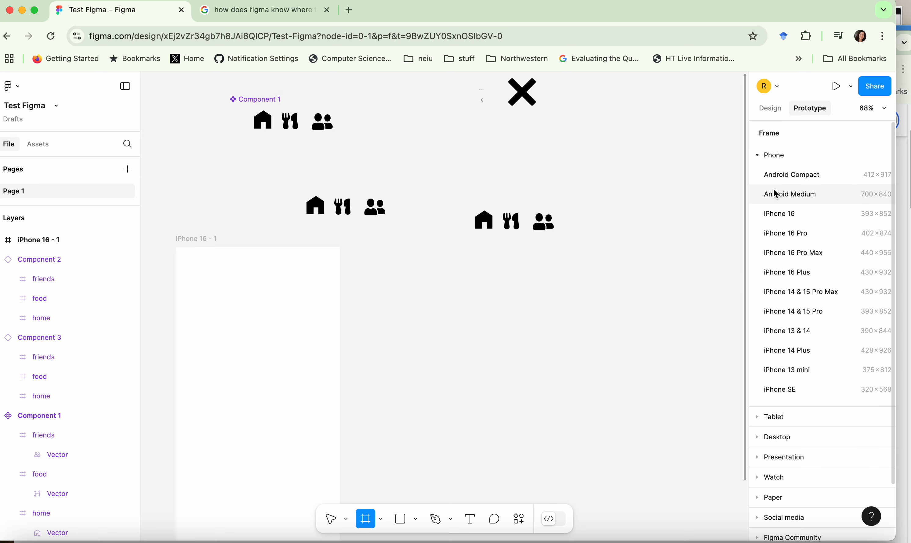
click(776, 214)
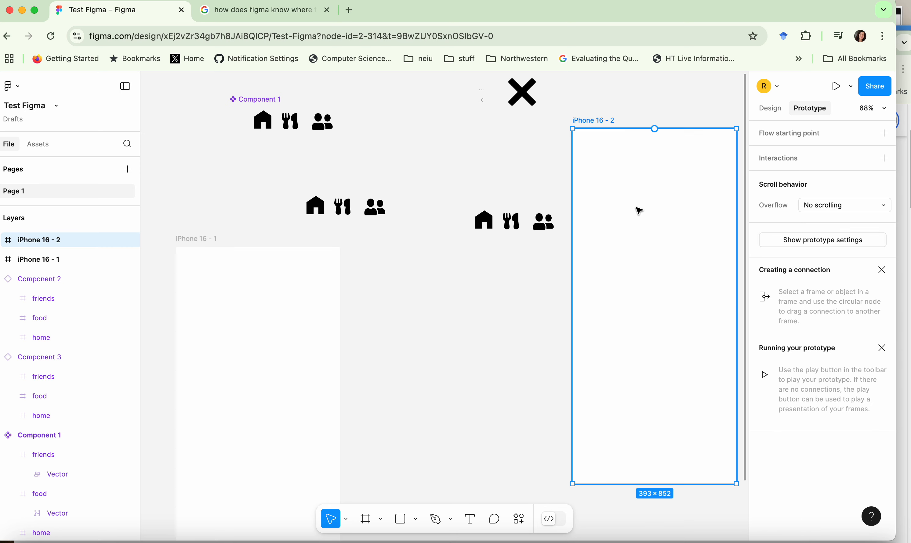
drag(637, 208, 454, 330)
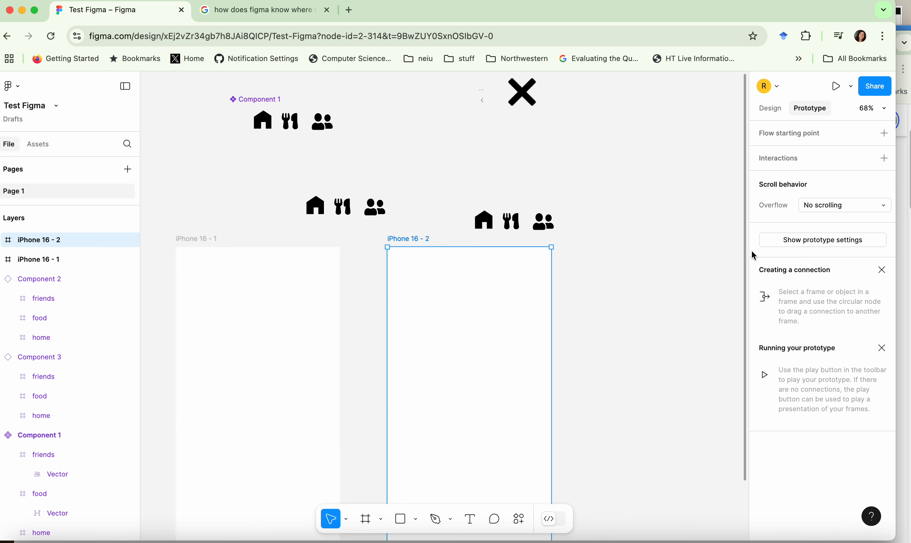
click(657, 306)
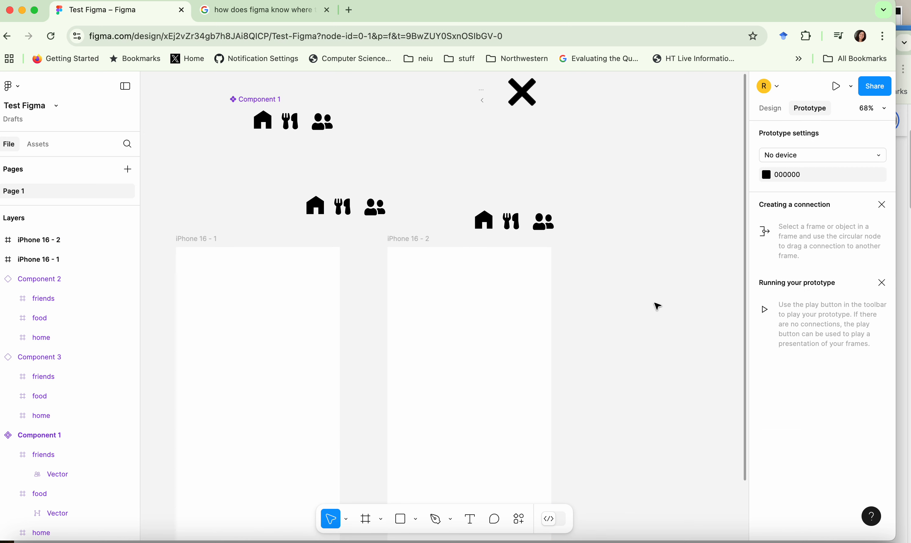
Add a third iPhone 16 frame and align it in the row to the right of iPhone 16 - 2.
key(f)
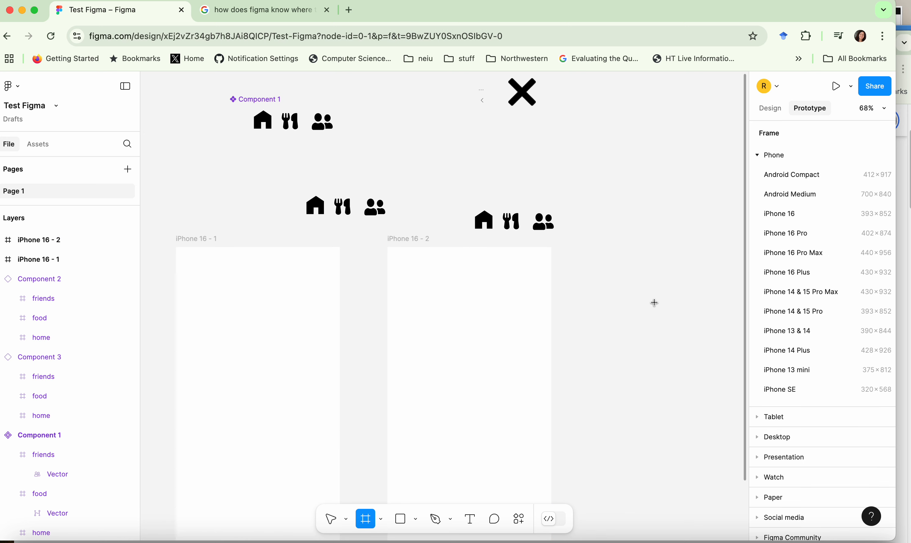
click(789, 216)
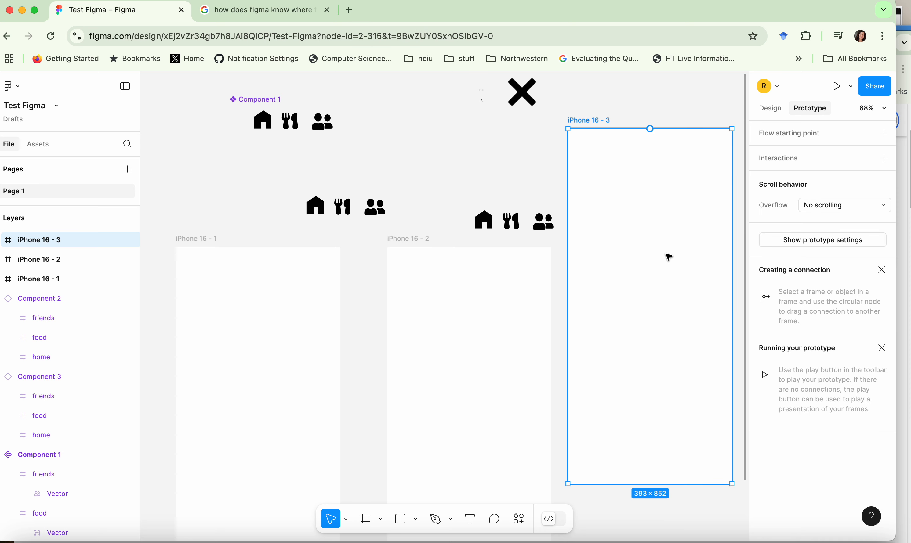
drag(667, 256, 672, 371)
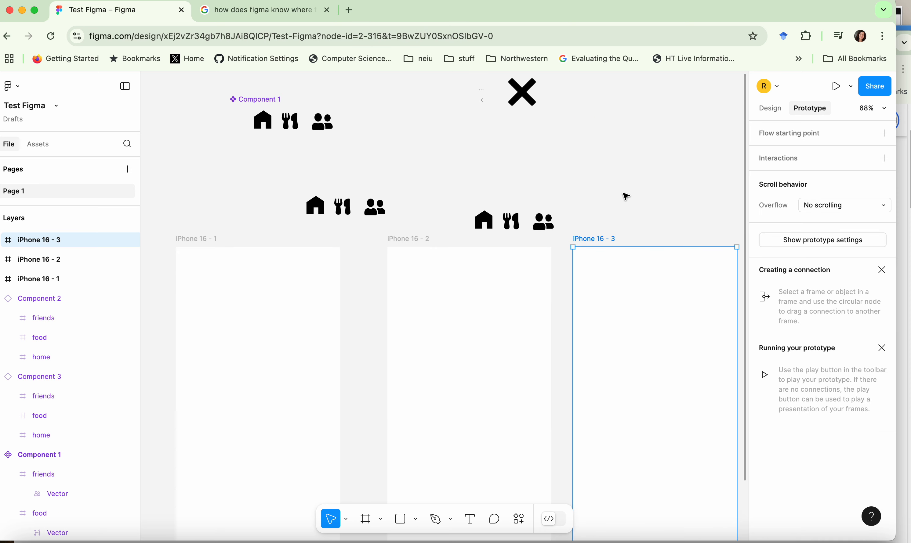
click(615, 180)
Move the two loose navigation bar instances to the lower edges of the iPhone 16 - 1 and iPhone 16 - 2 frames, one in each.
click(350, 218)
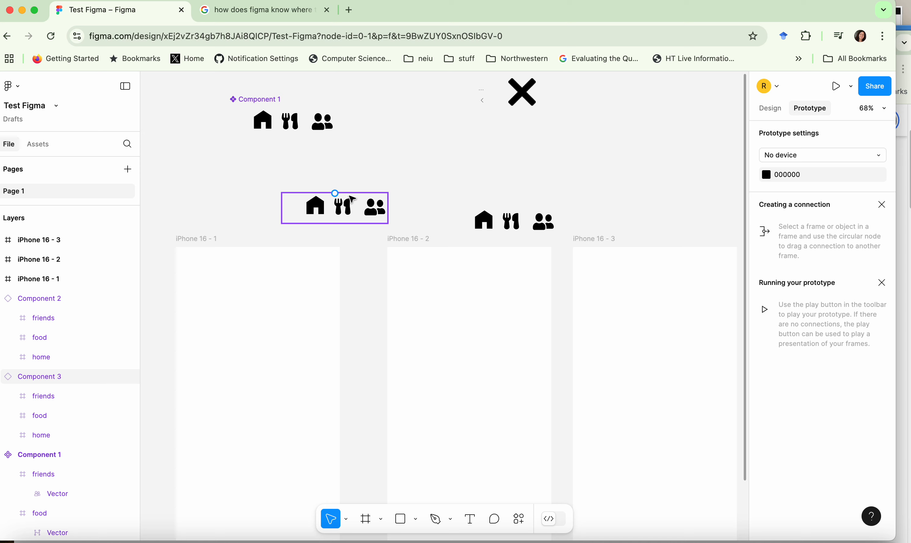
drag(350, 218, 254, 478)
scroll(268, 319, down, 3)
drag(477, 126, 451, 484)
scroll(405, 123, up, 1)
scroll(405, 123, up, 3)
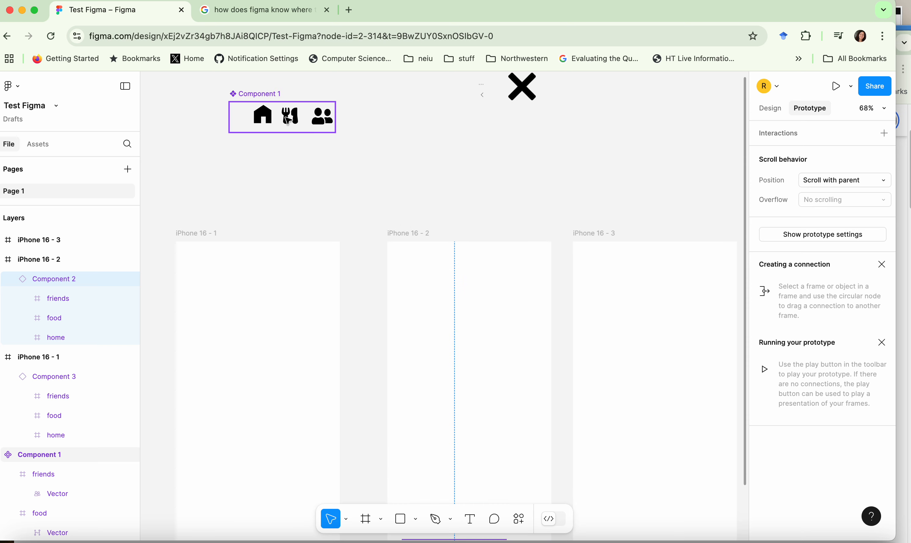
Duplicate the Component 1 navigation bar and place the copy centred at the lower edge of the iPhone 16 - 3 frame.
click(326, 124)
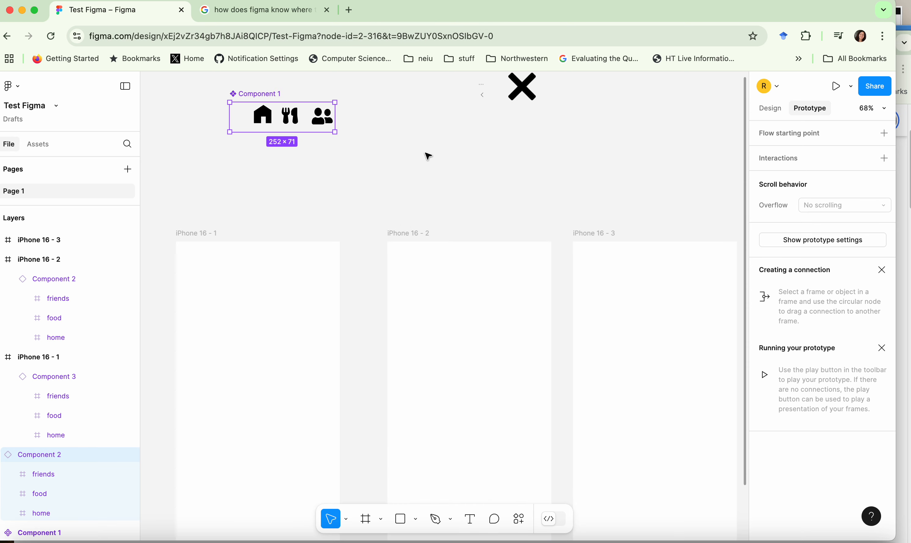
scroll(571, 268, down, 1)
scroll(442, 171, up, 2)
drag(283, 123, 643, 473)
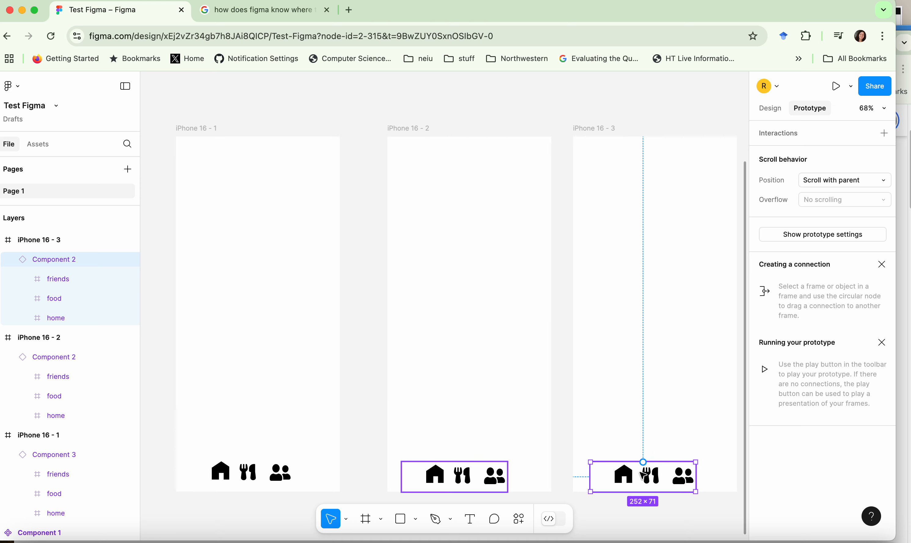
scroll(447, 128, up, 1)
click(448, 126)
scroll(448, 126, up, 5)
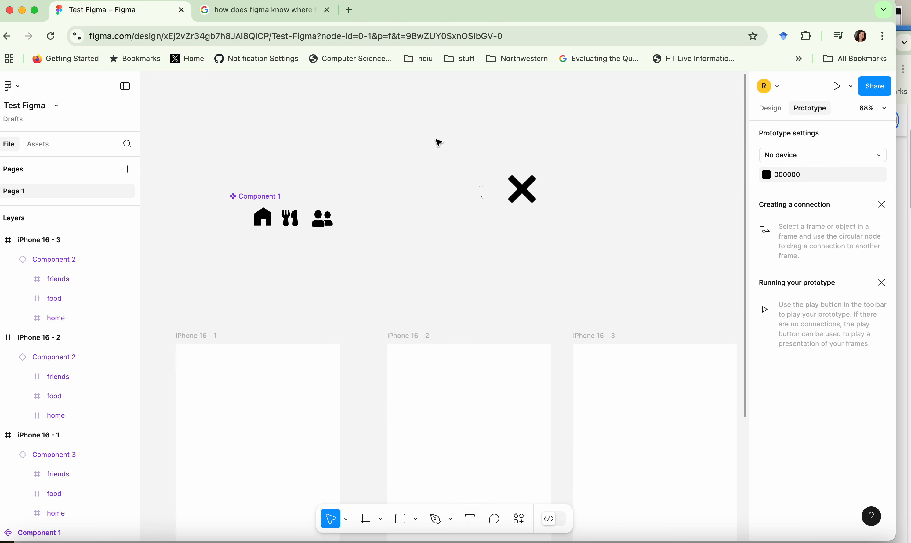
Give the home icon in Component 1 an On click interaction that navigates to iPhone 16 - 1.
scroll(438, 142, down, 1)
click(268, 191)
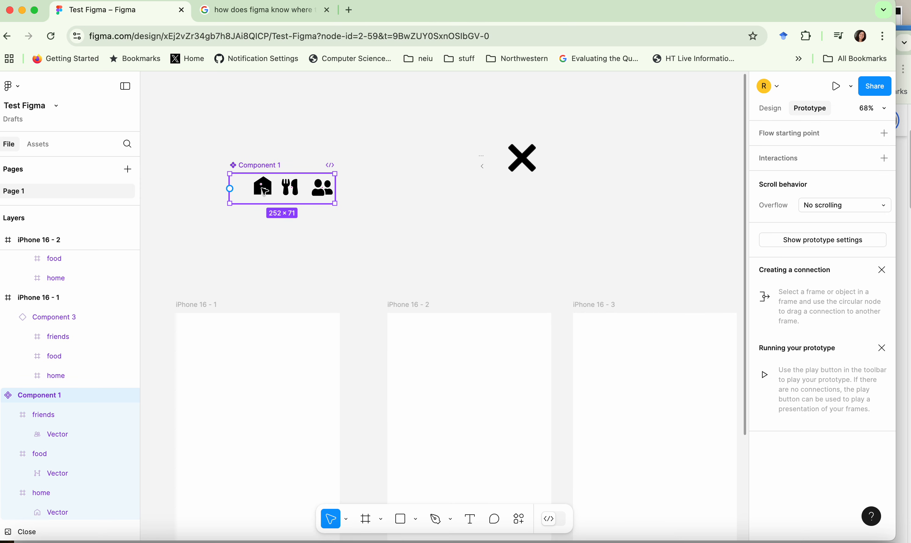
click(259, 192)
right_click(261, 191)
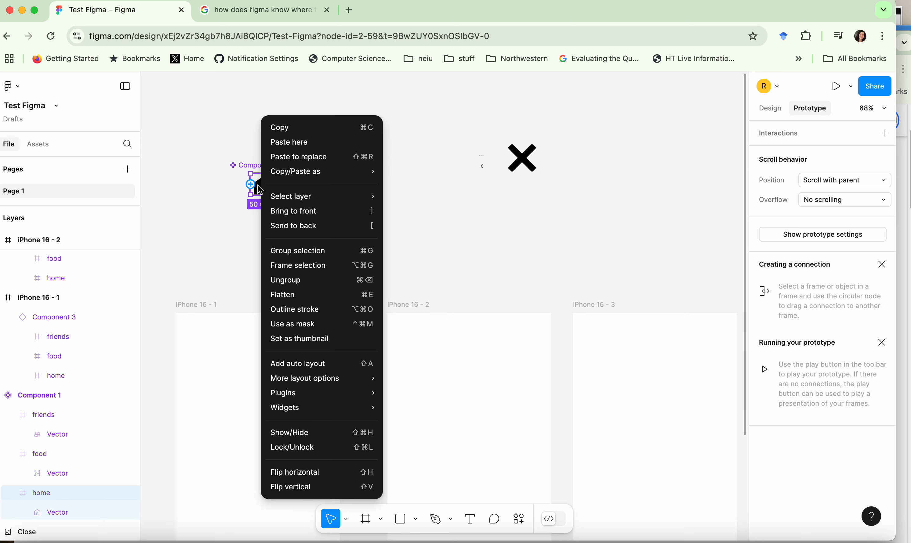
key(Escape)
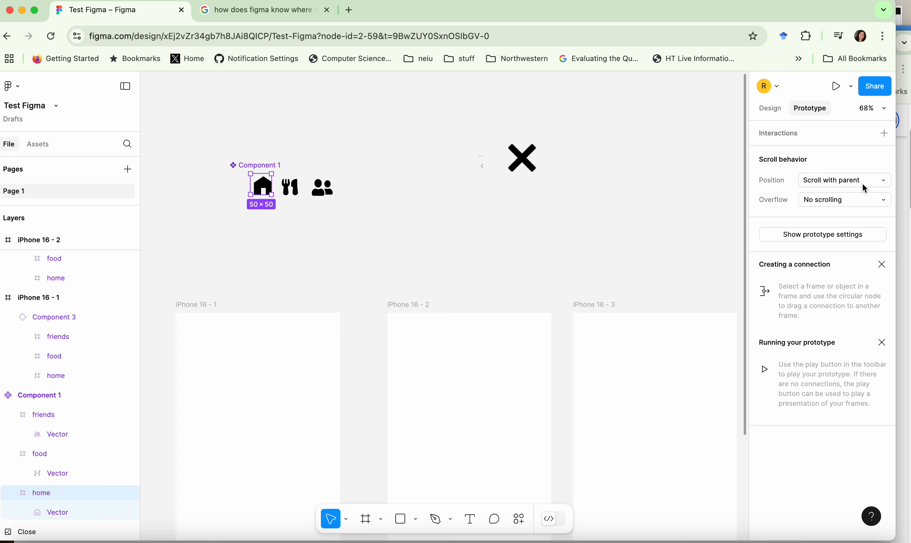
click(883, 133)
click(693, 210)
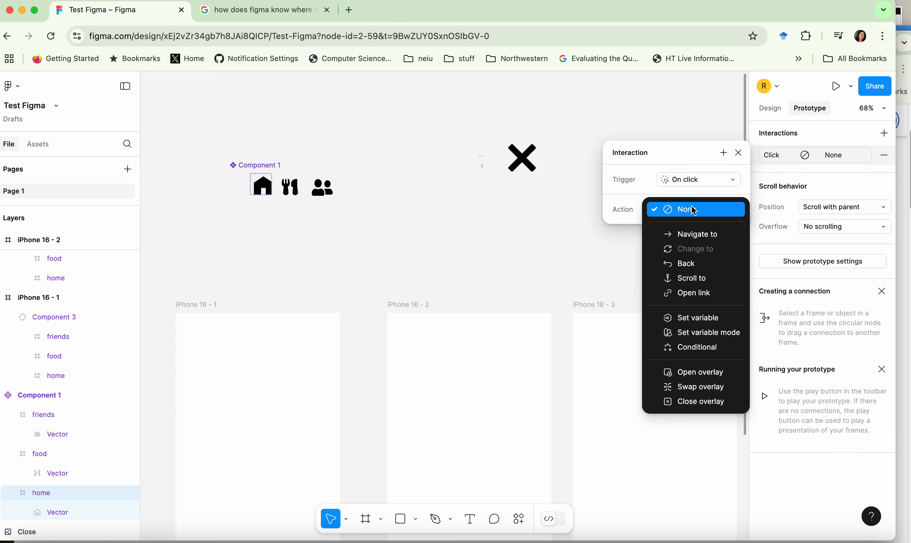
click(695, 233)
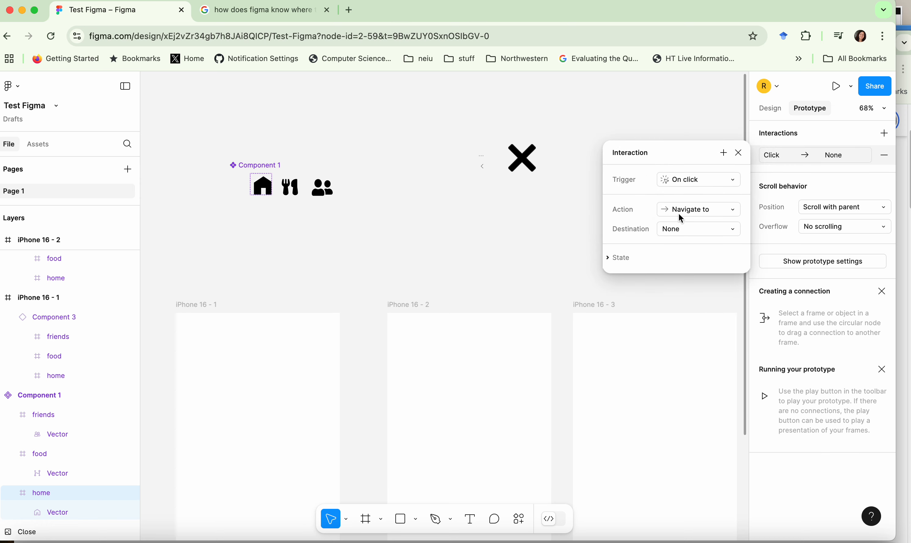
click(682, 228)
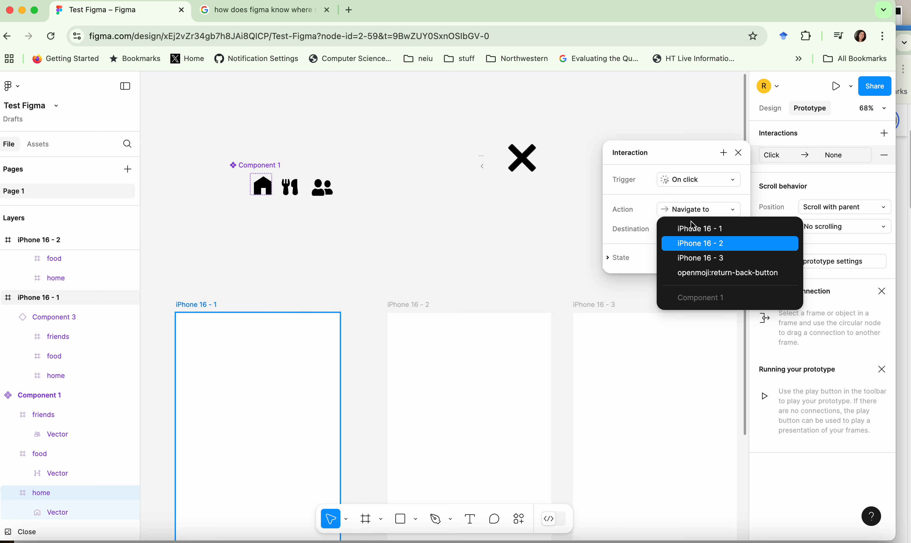
click(696, 228)
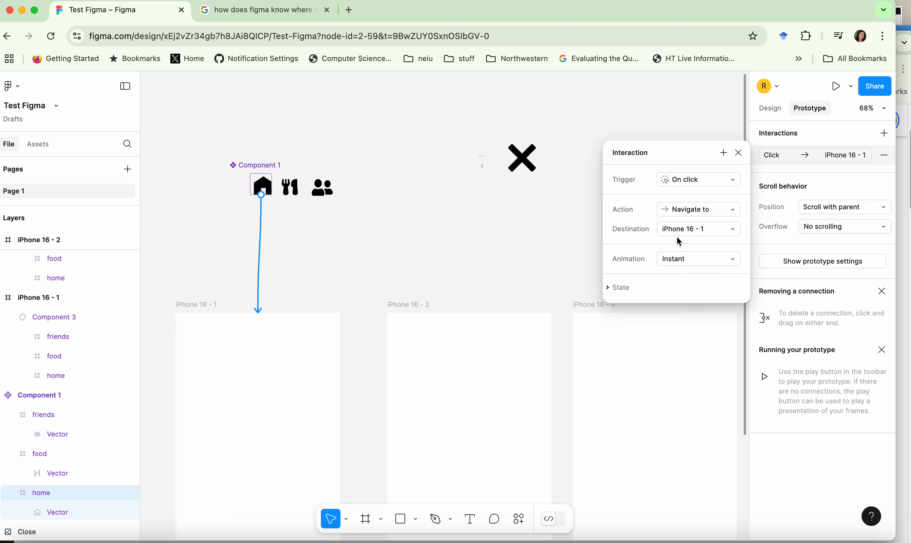
Rename the iPhone 16 - 1 frame as "home" and the iPhone 16 - 2 frame as "food screen".
double_click(214, 305)
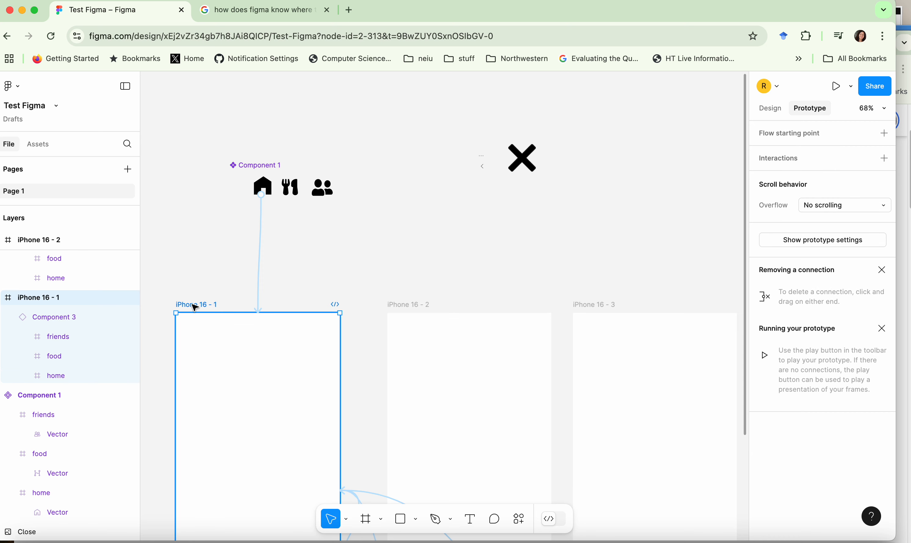
text(home)
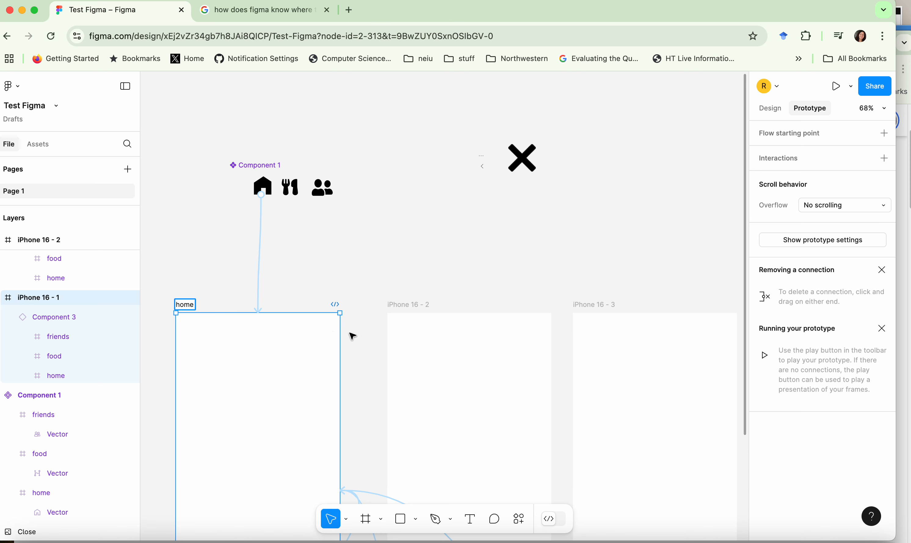
double_click(418, 303)
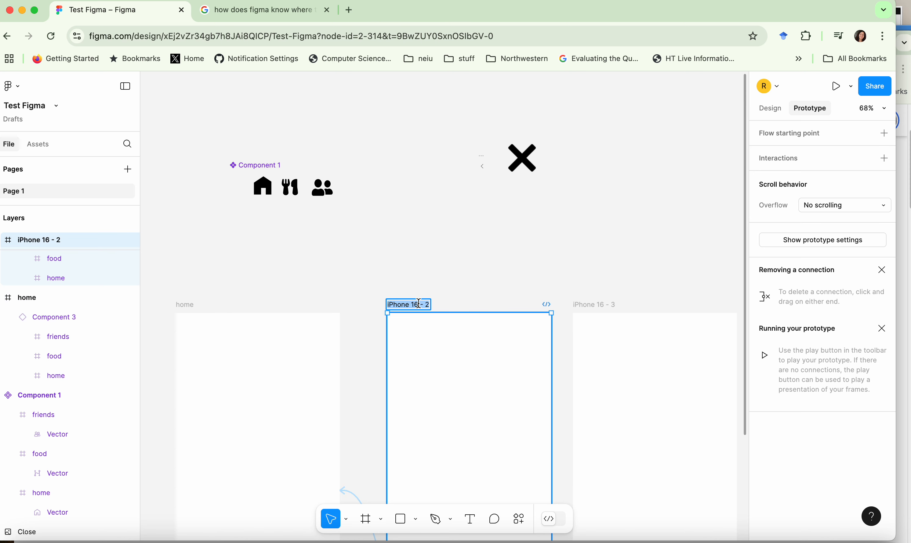
text(food scree)
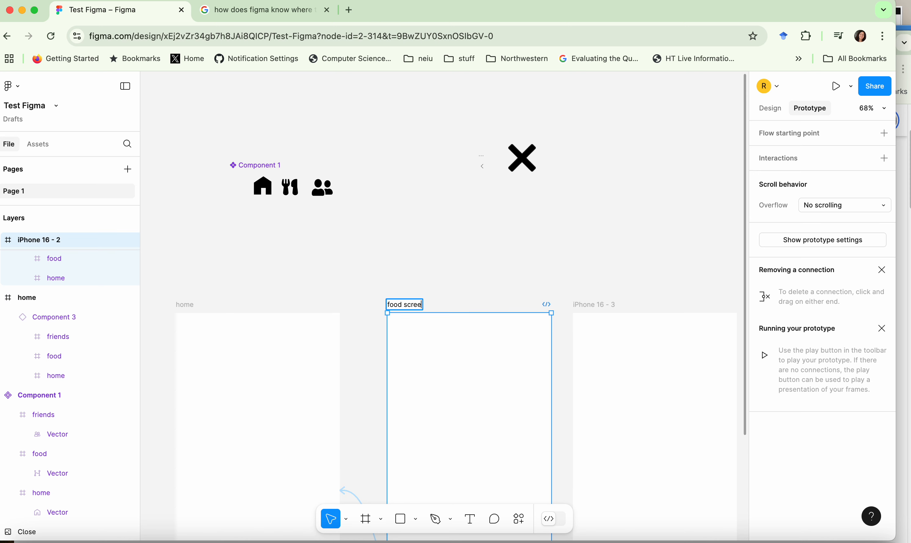
text(n)
Rename the iPhone 16 - 3 frame as "friends screen".
double_click(587, 305)
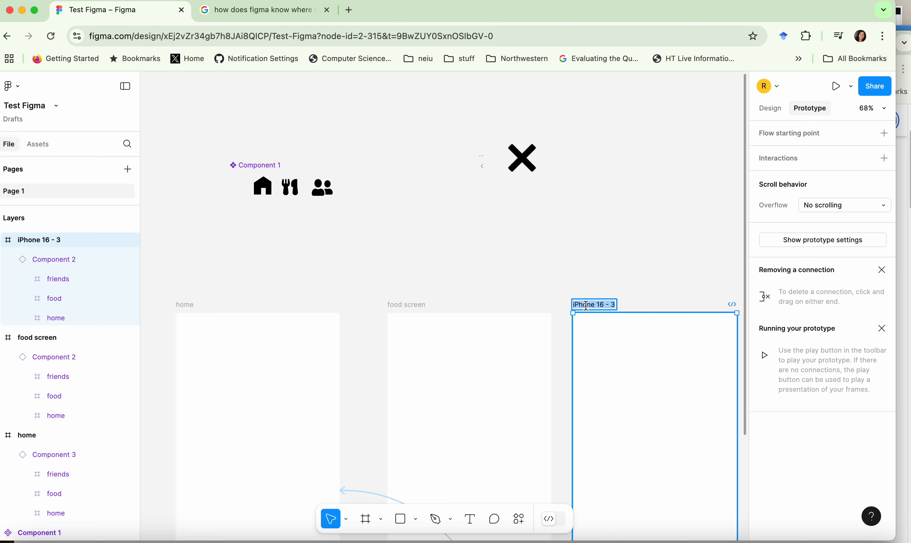
text(friends scr)
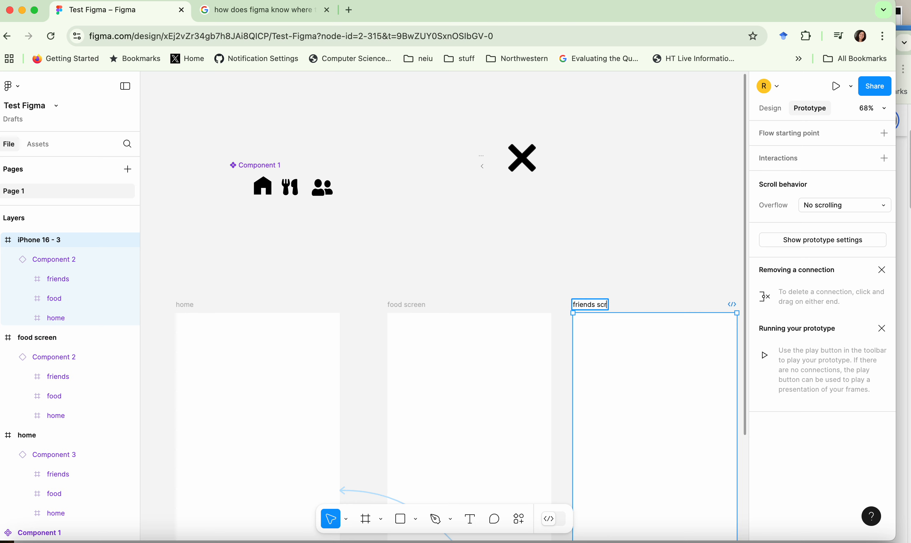
text(een)
Extend the name of the "home" frame to "home screen".
click(189, 305)
double_click(191, 305)
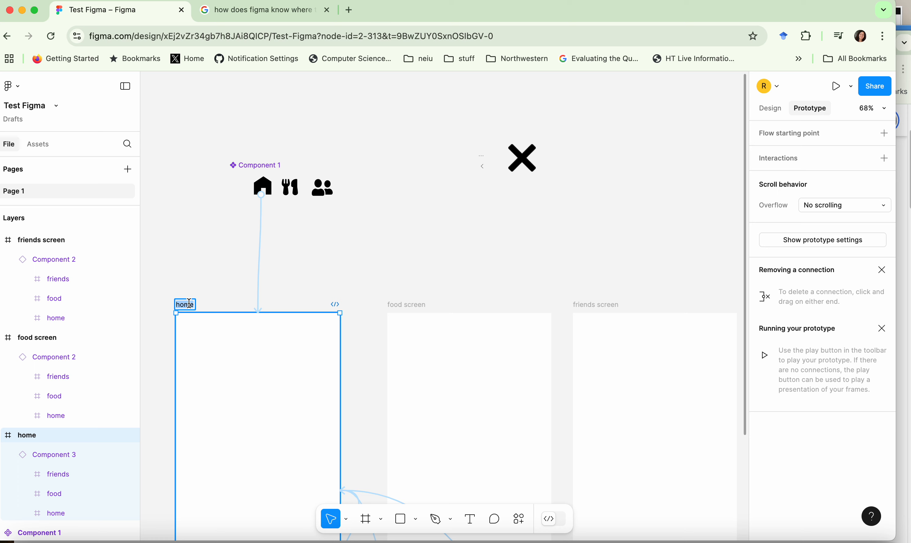
text(screen)
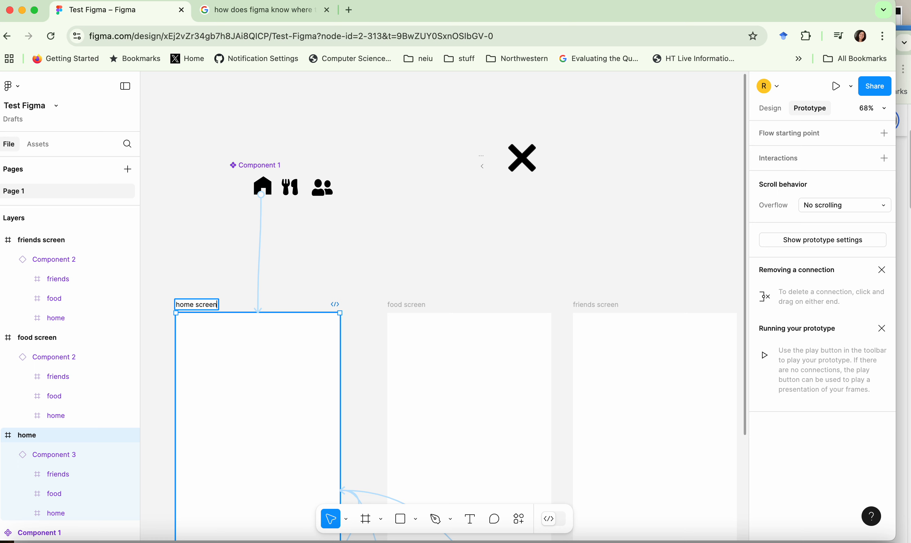
click(354, 230)
Give the food icon in Component 1 an On click interaction that navigates to the food screen.
click(295, 196)
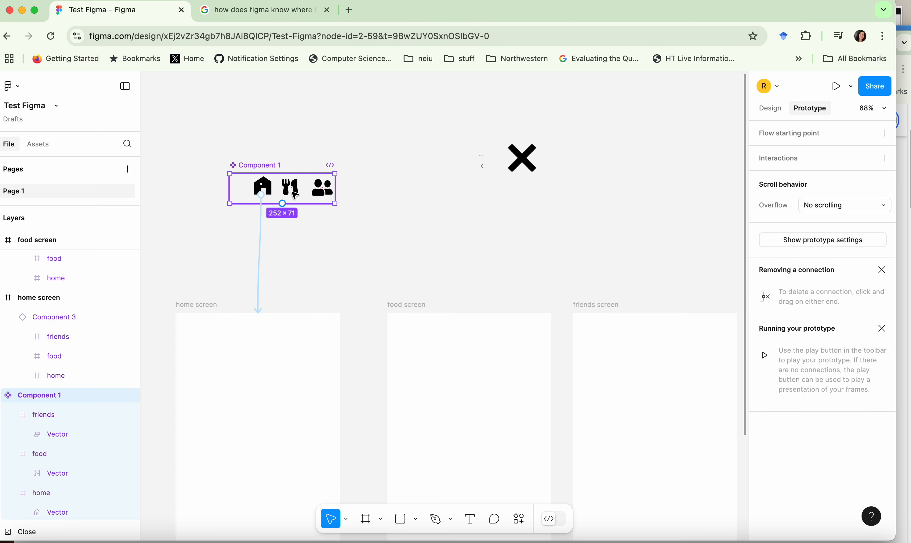
click(295, 196)
right_click(294, 195)
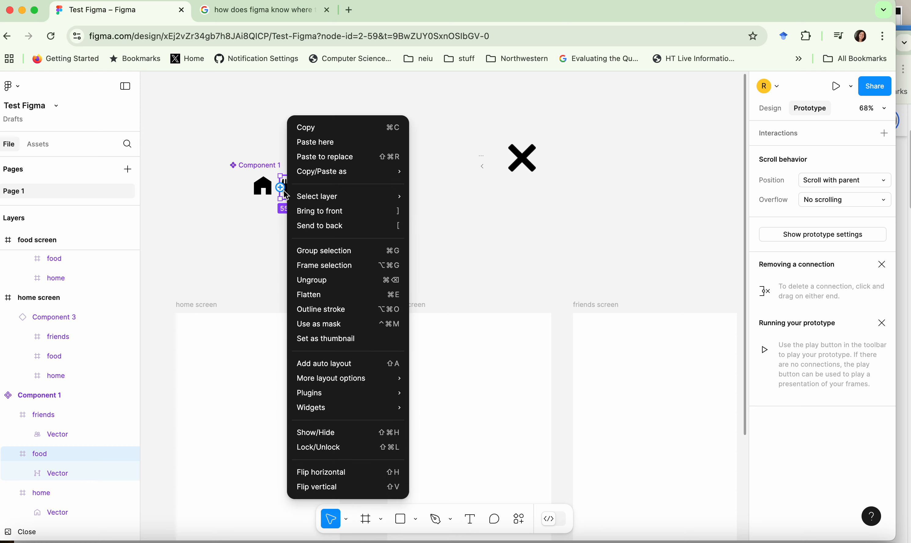
key(Escape)
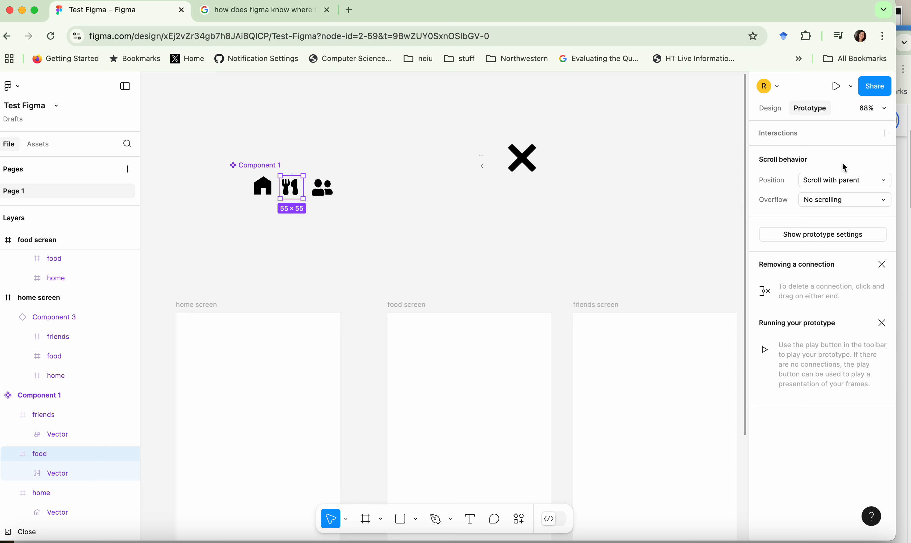
click(884, 133)
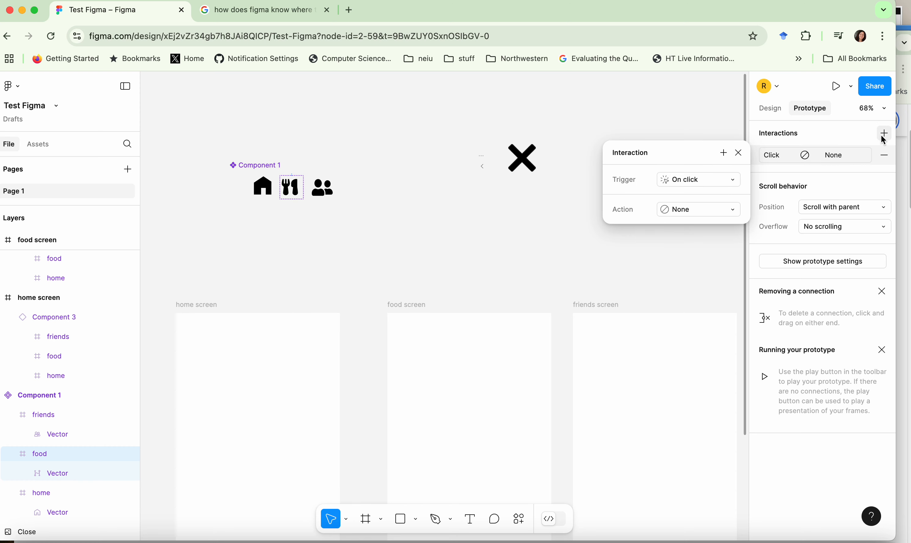
click(677, 211)
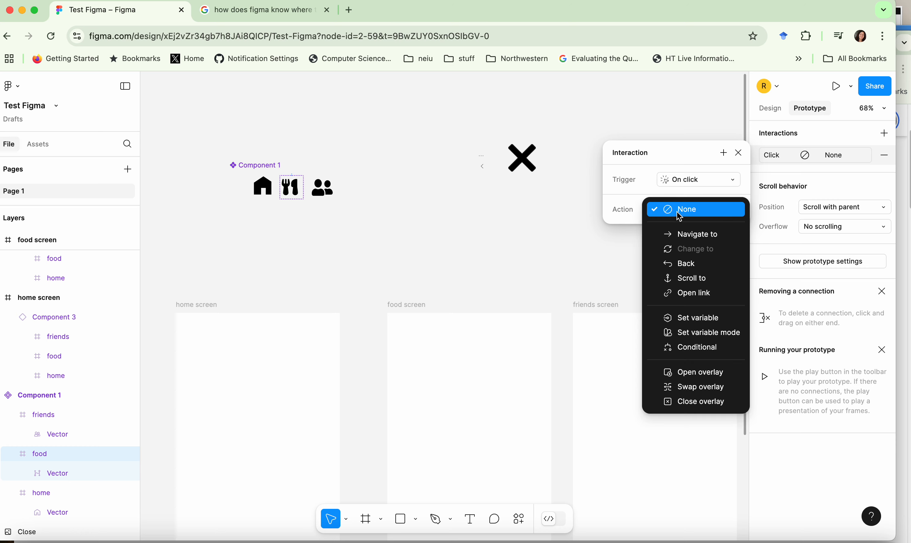
click(682, 234)
click(697, 232)
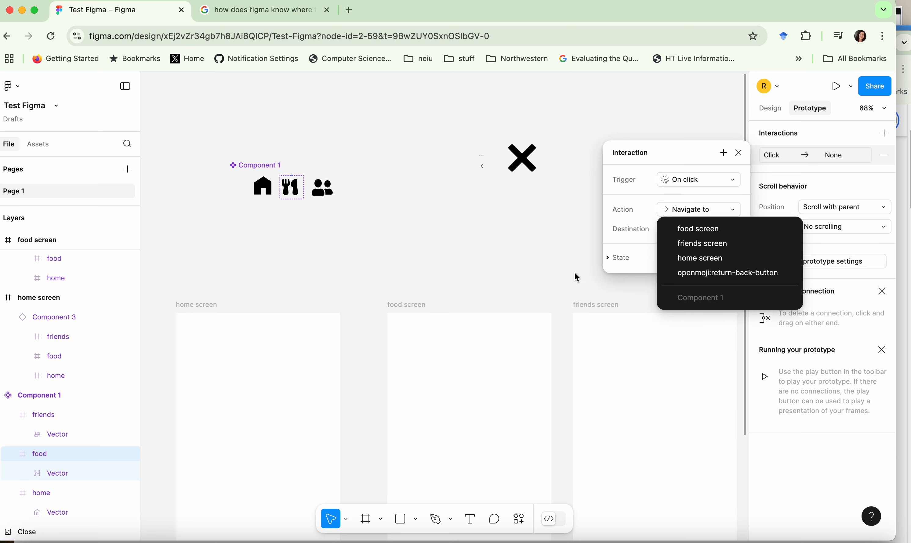
click(701, 230)
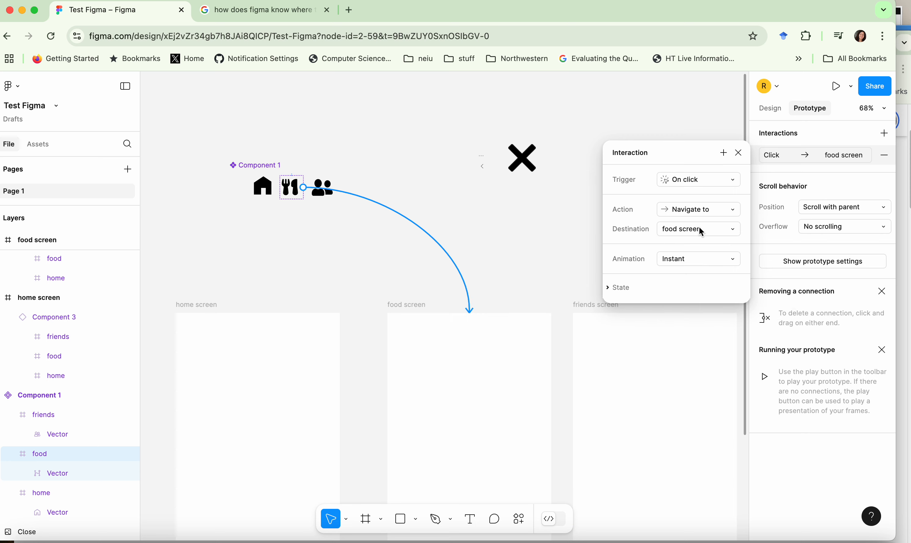
Give the friends icon in Component 1 an On click interaction that navigates to the friends screen.
click(323, 189)
click(333, 302)
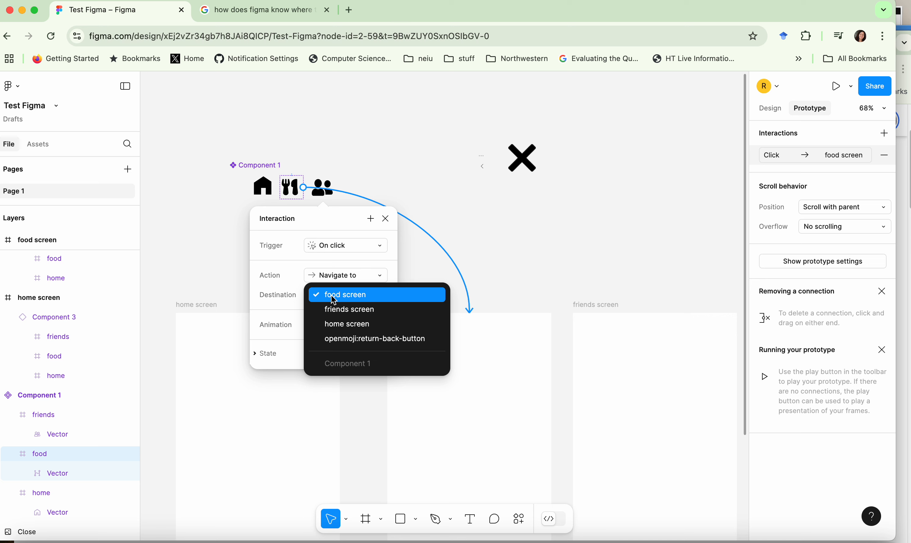
click(322, 196)
click(322, 196)
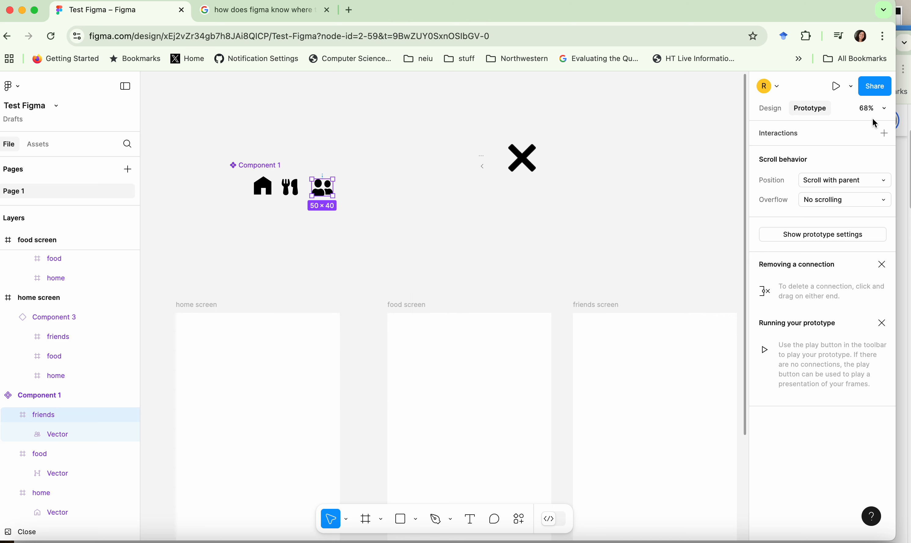
click(884, 133)
click(682, 214)
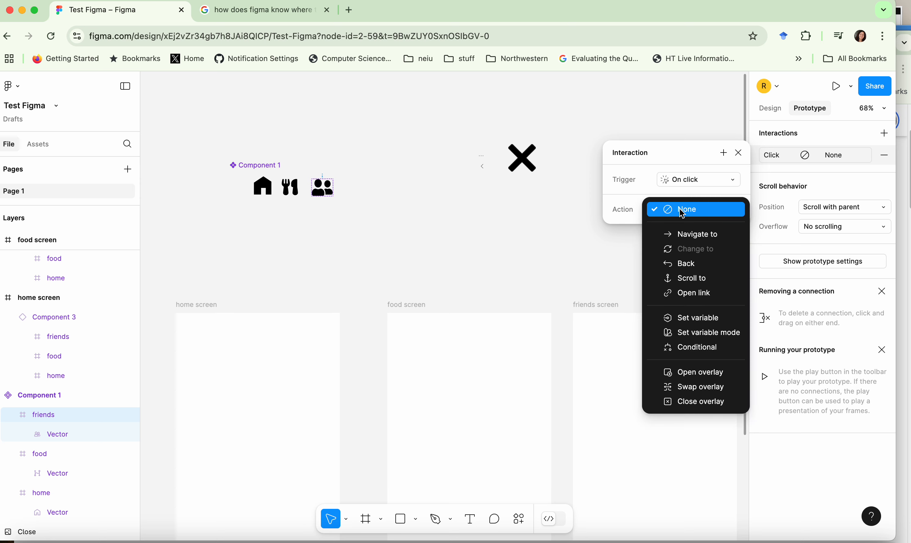
click(685, 234)
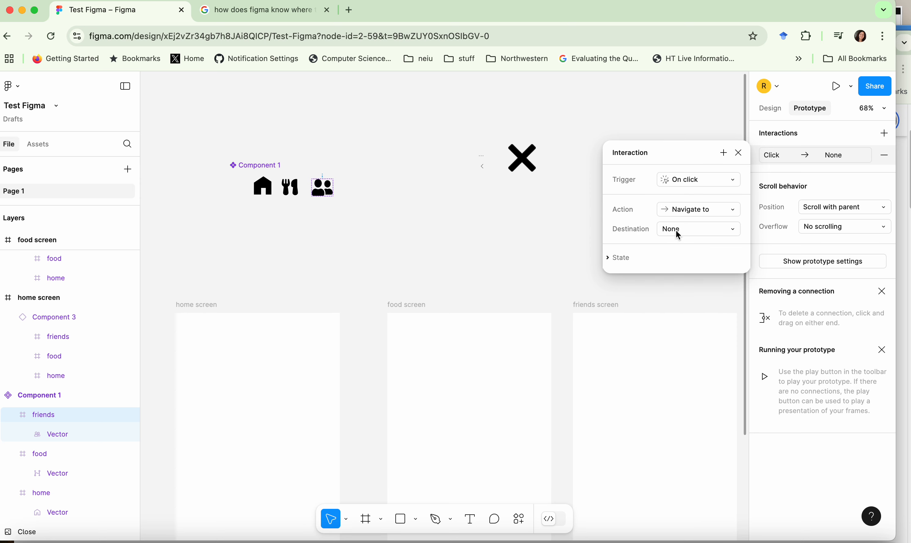
click(678, 235)
click(686, 243)
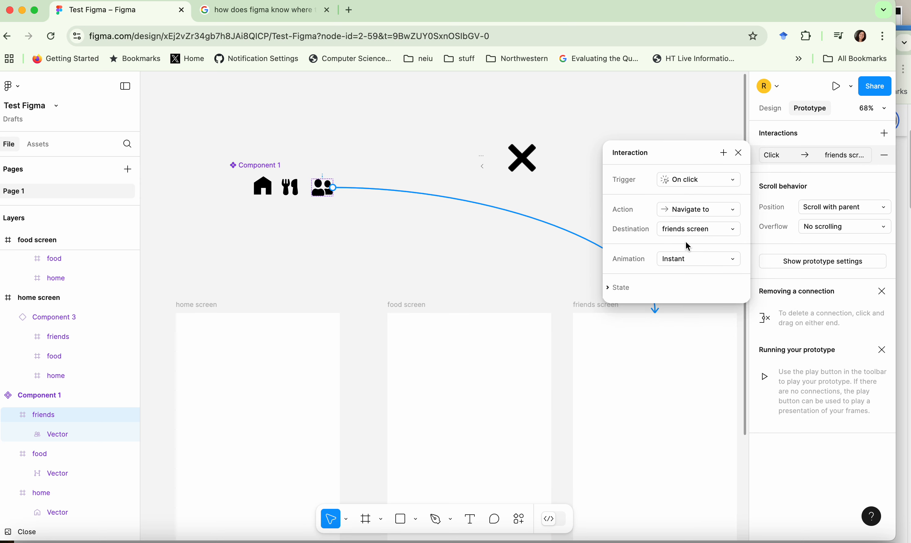
Check the prototype connections of the icons in Component 1 and of the navigation bar instances on the three screens.
click(291, 187)
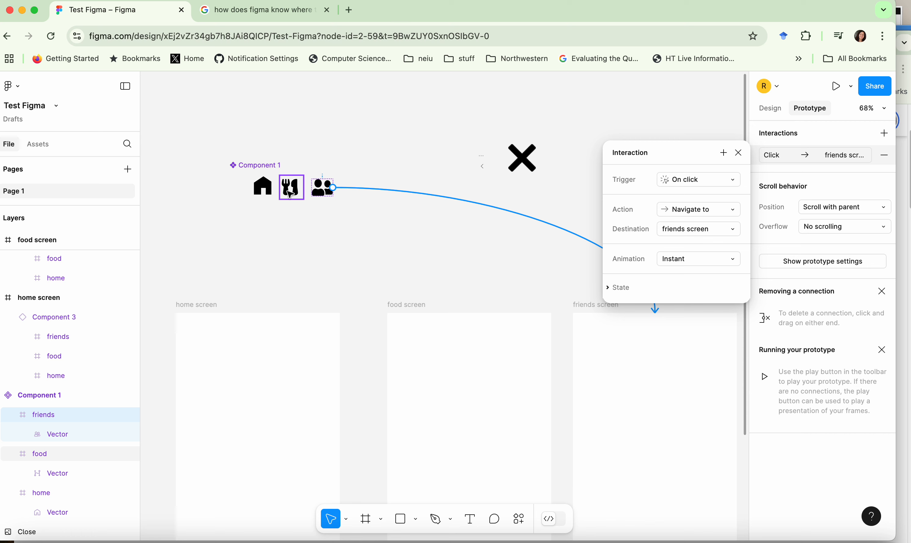
click(269, 191)
click(290, 187)
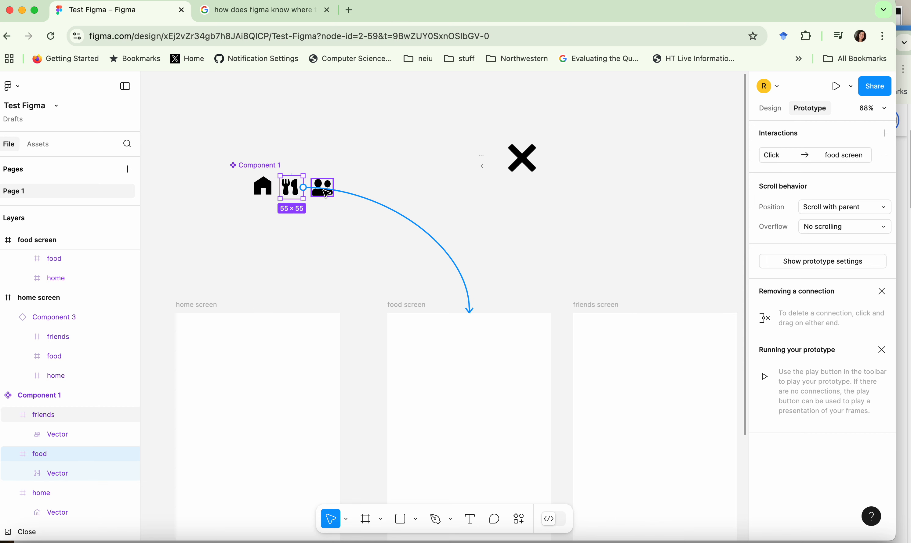
click(455, 231)
click(517, 242)
scroll(500, 265, down, 10)
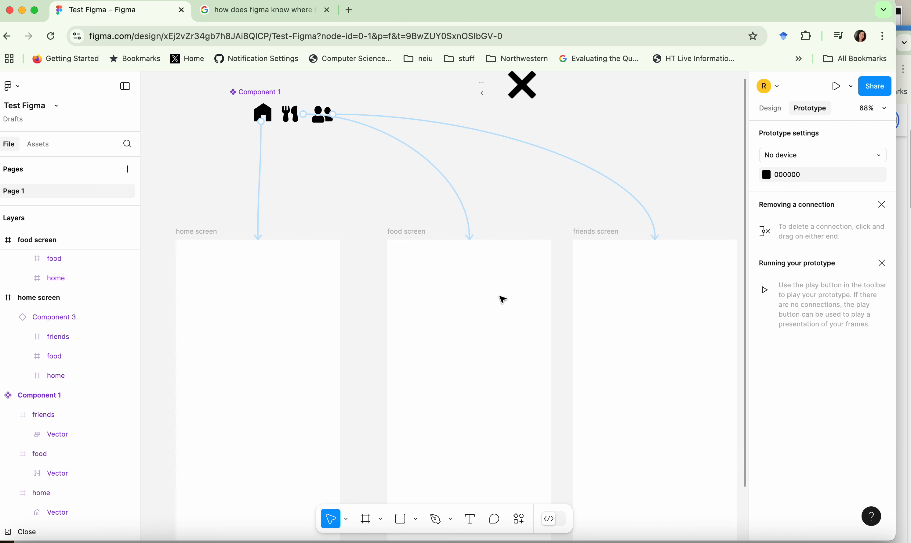
click(217, 425)
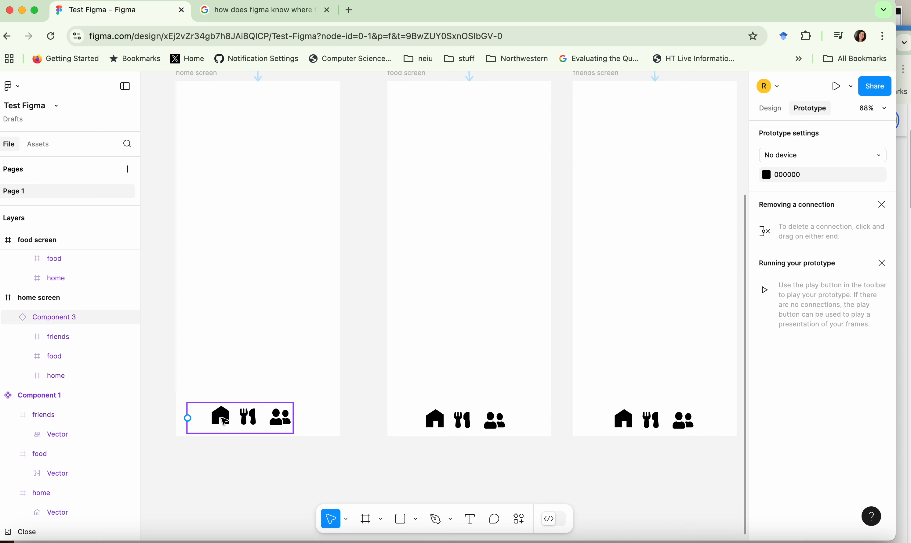
click(223, 421)
click(460, 422)
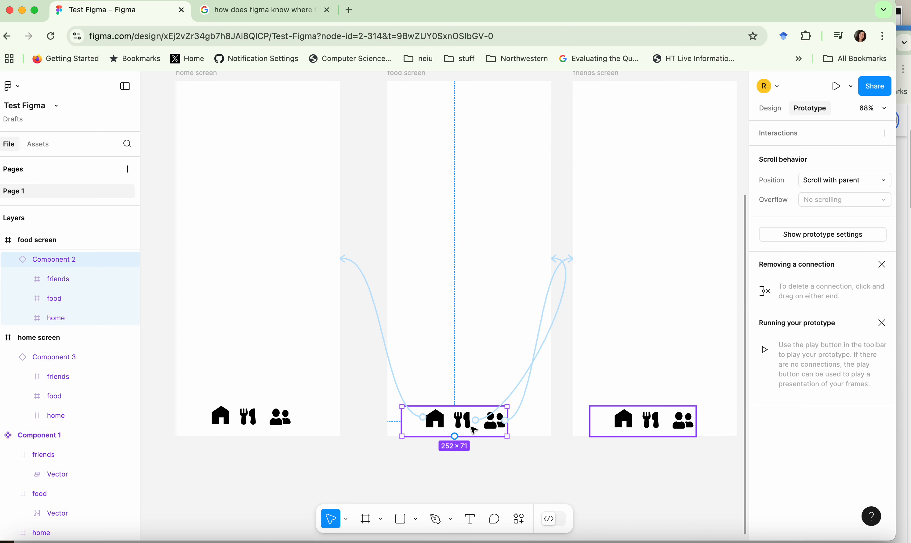
click(623, 426)
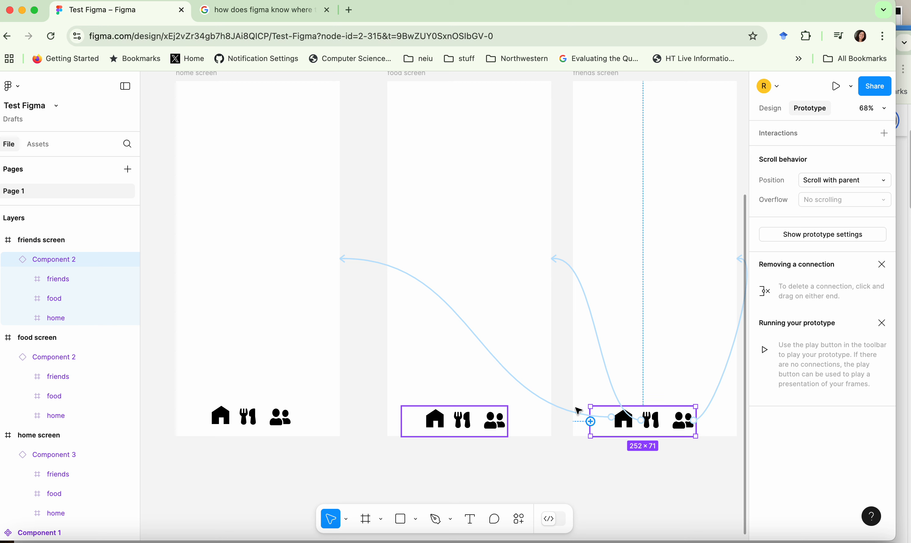
scroll(447, 331, up, 1)
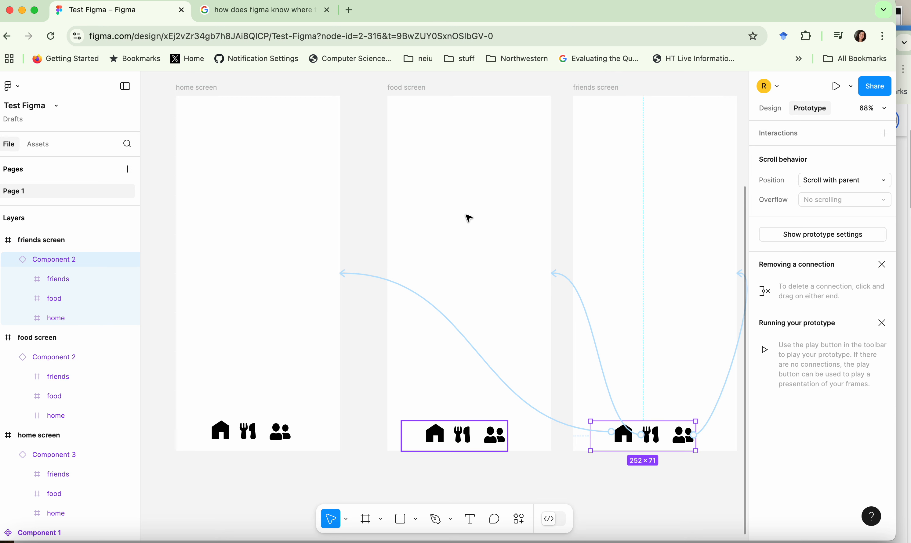
Move the black X image from the canvas into the food screen.
scroll(466, 216, up, 10)
drag(521, 90, 462, 345)
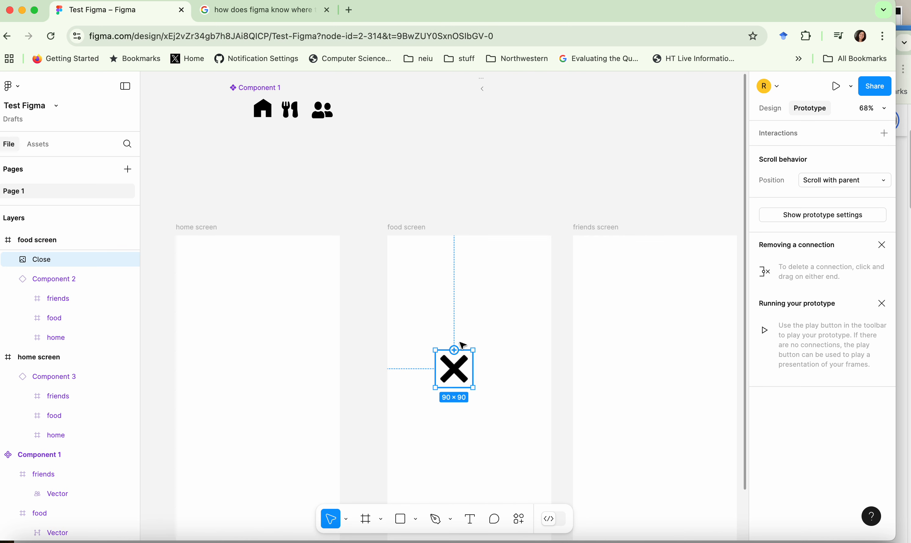
click(518, 147)
Duplicate the X image and place two copies side by side on the friends screen.
click(455, 366)
key(super+d)
key(Escape)
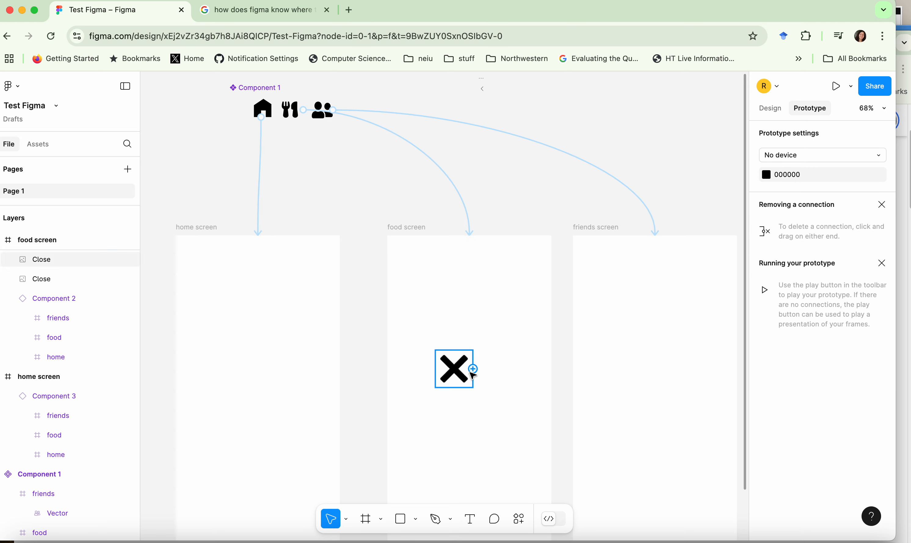
drag(455, 370, 683, 363)
key(super+d)
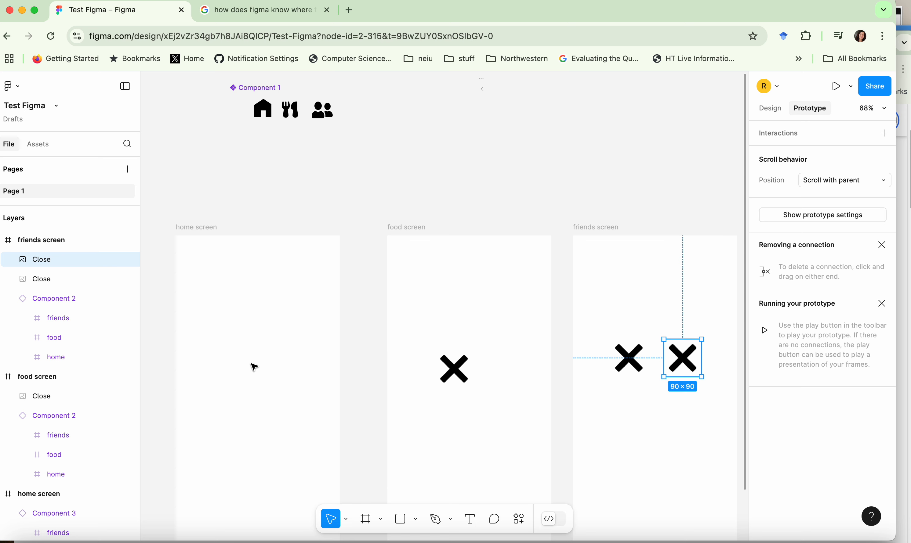
scroll(364, 369, down, 5)
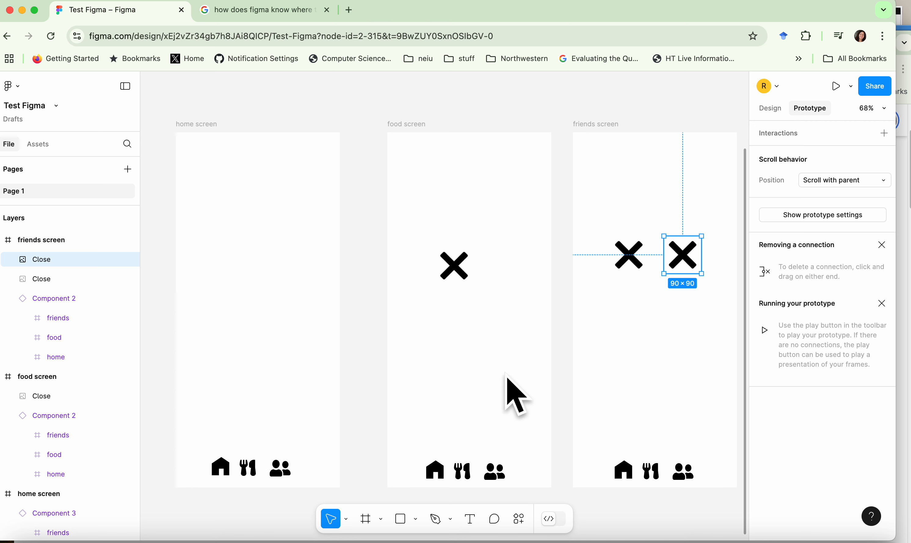
scroll(454, 265, up, 1)
Set the prototype device to iPhone 16.
click(236, 306)
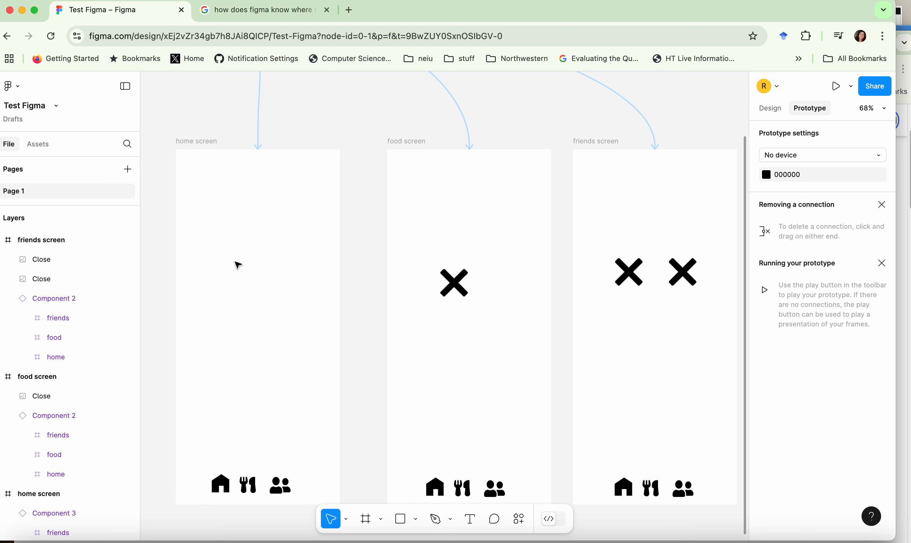
click(770, 109)
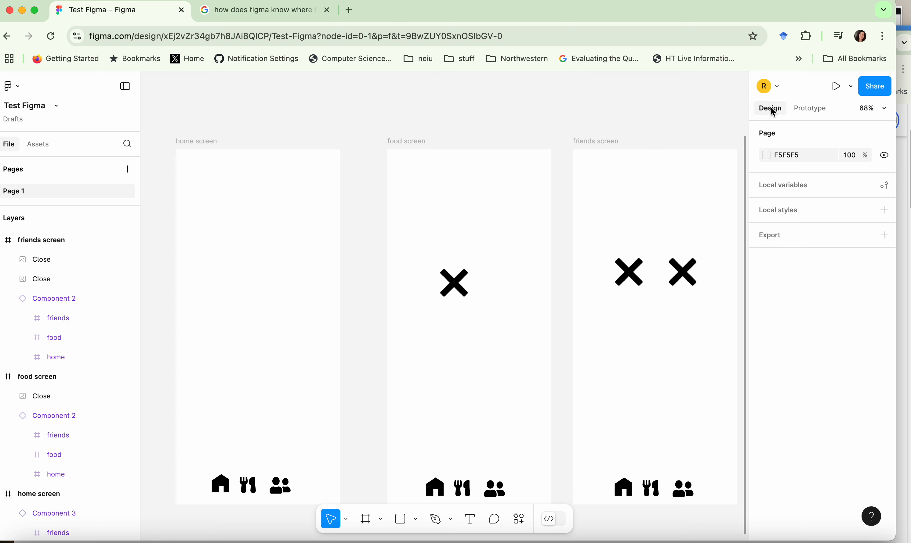
click(807, 112)
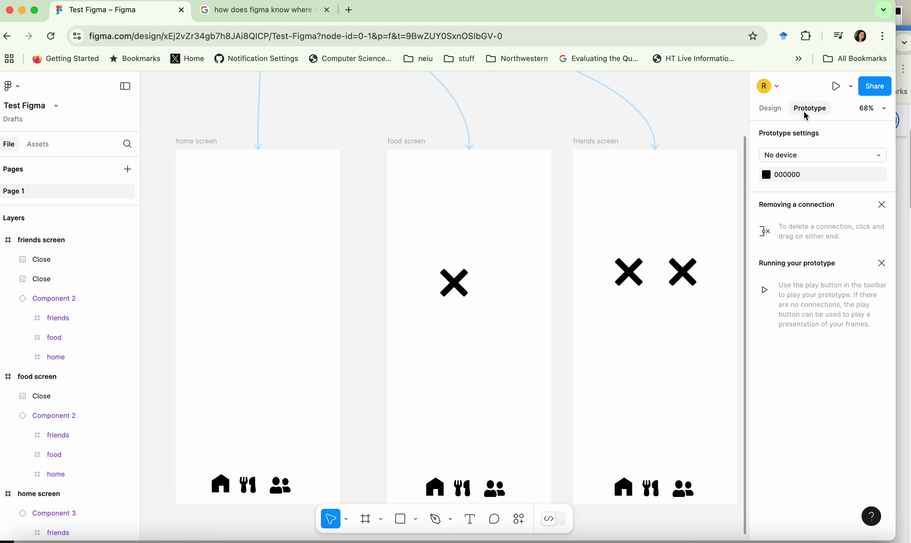
click(827, 158)
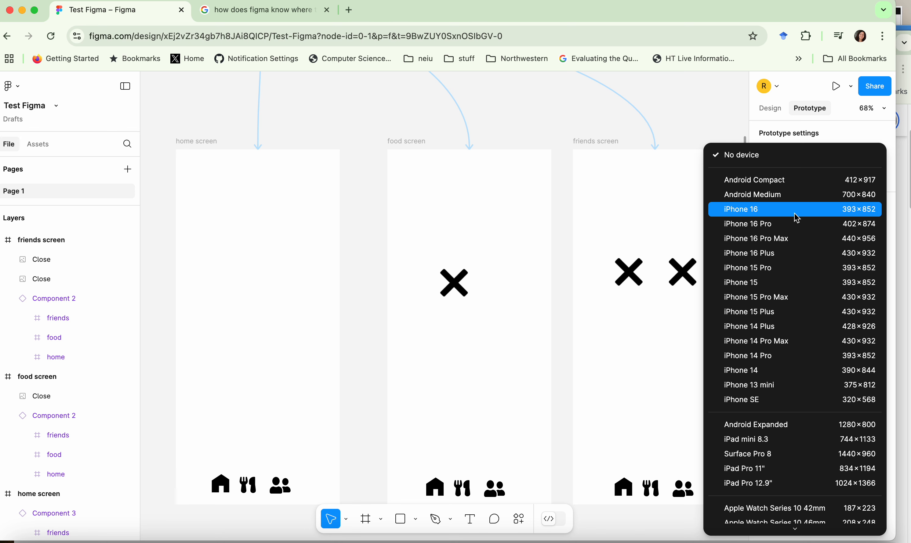
click(814, 209)
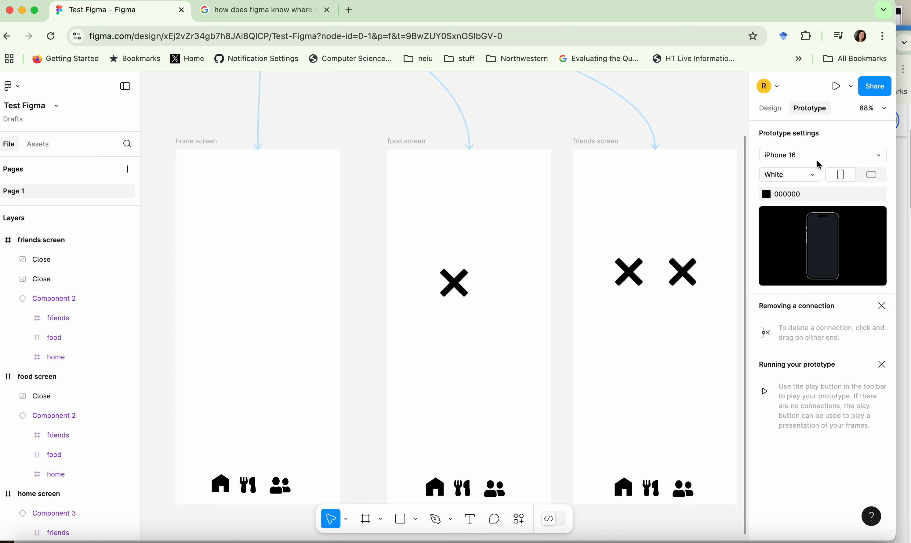
Preview the prototype in presentation view and close the preview.
click(296, 307)
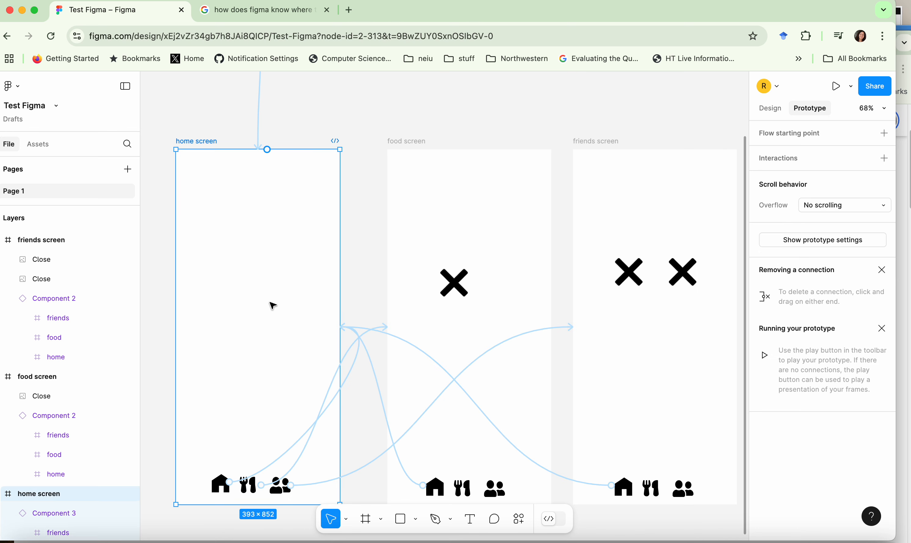
key(Escape)
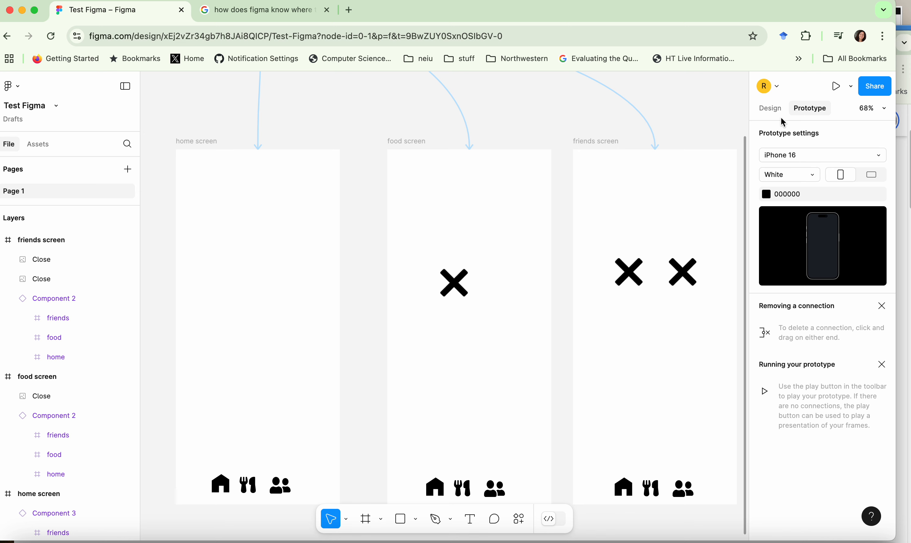
click(835, 87)
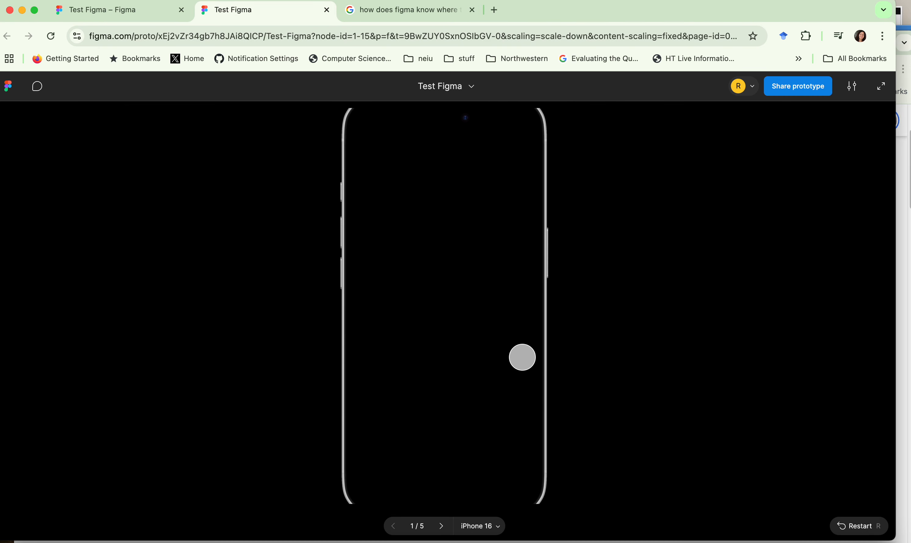
click(327, 10)
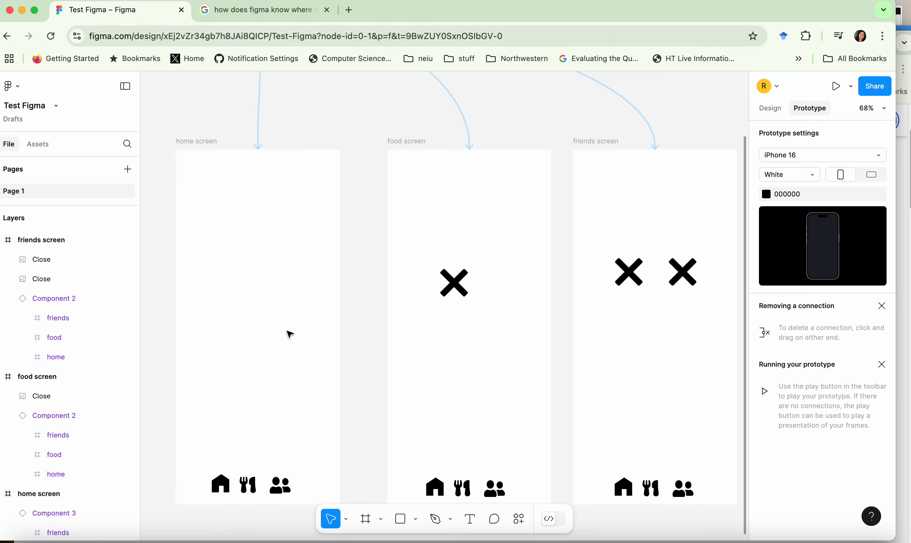
Look through the home screen frame's available commands and design properties for a way to make it the starting screen.
right_click(246, 296)
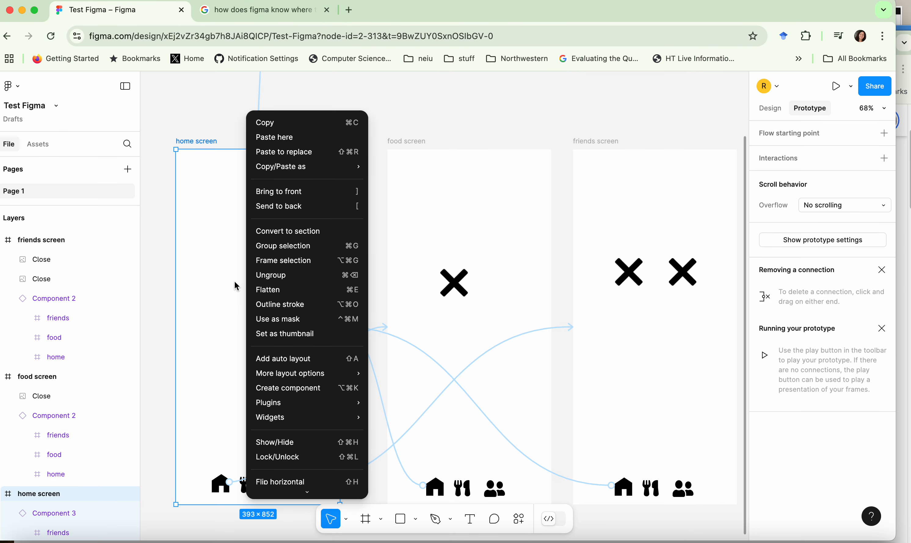
mouse_move(281, 167)
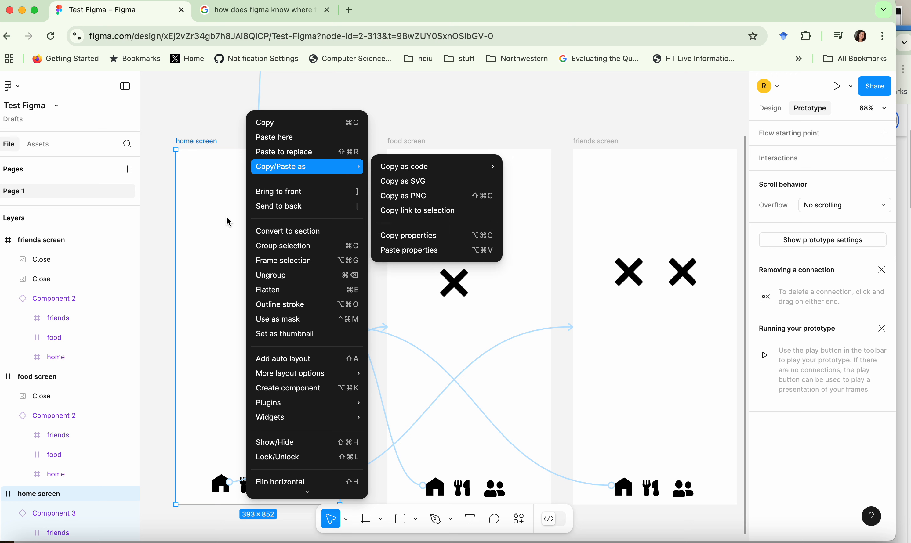
click(225, 227)
right_click(213, 273)
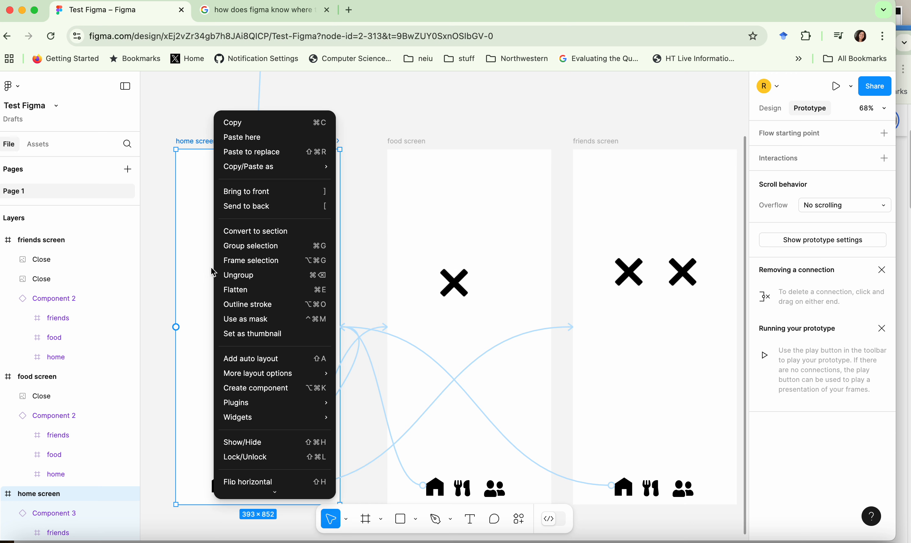
click(205, 276)
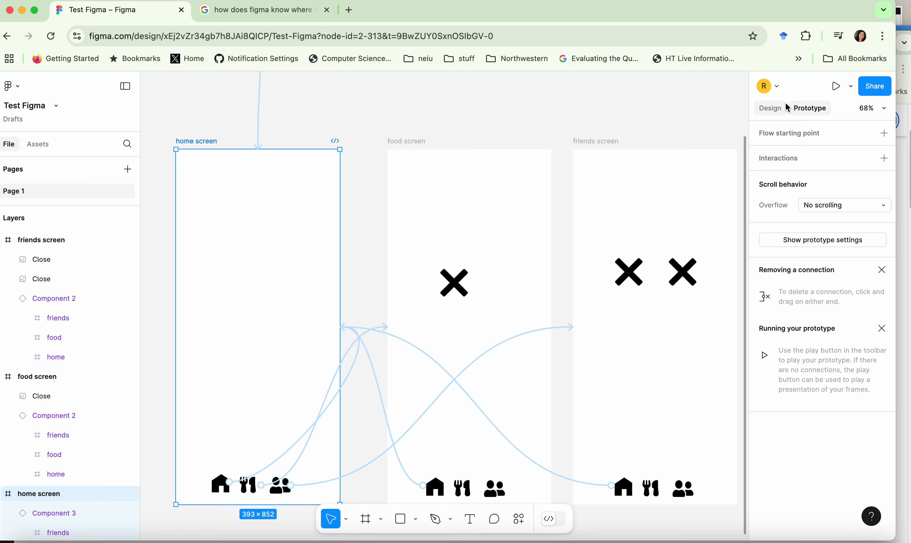
click(771, 109)
scroll(825, 456, down, 4)
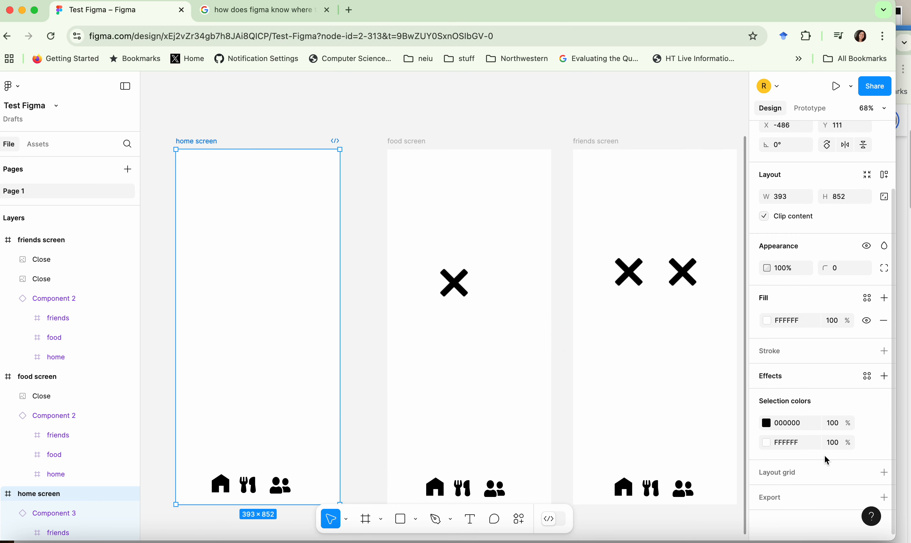
scroll(821, 440, up, 4)
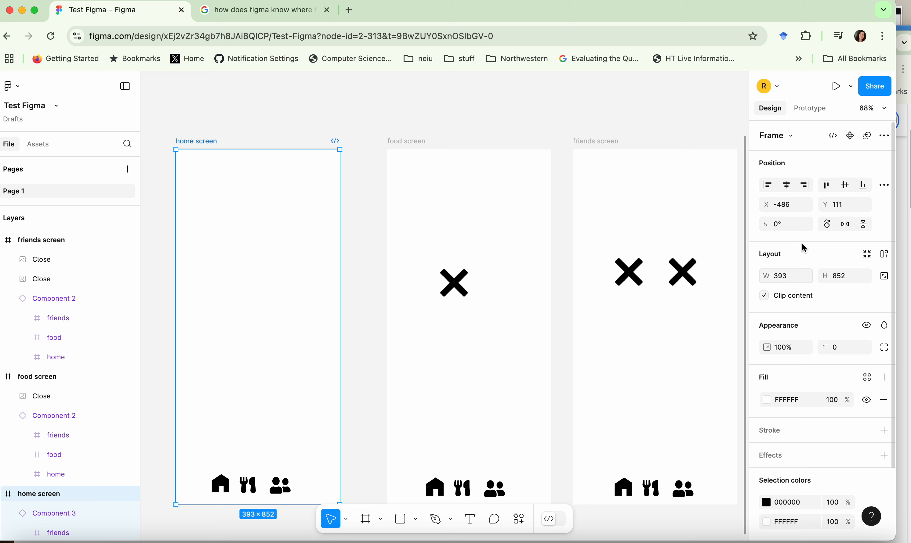
right_click(289, 267)
scroll(244, 241, up, 7)
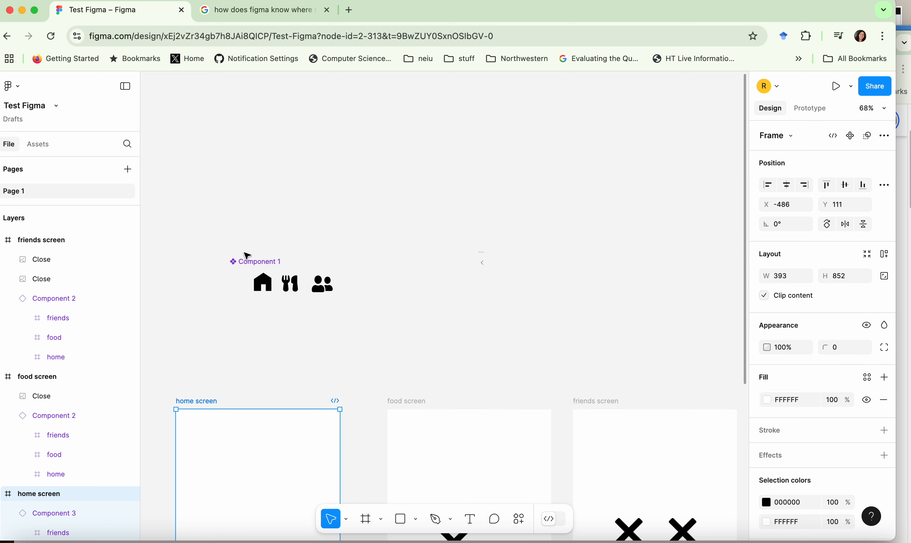
Add a flow starting point to the home screen frame.
scroll(245, 255, down, 4)
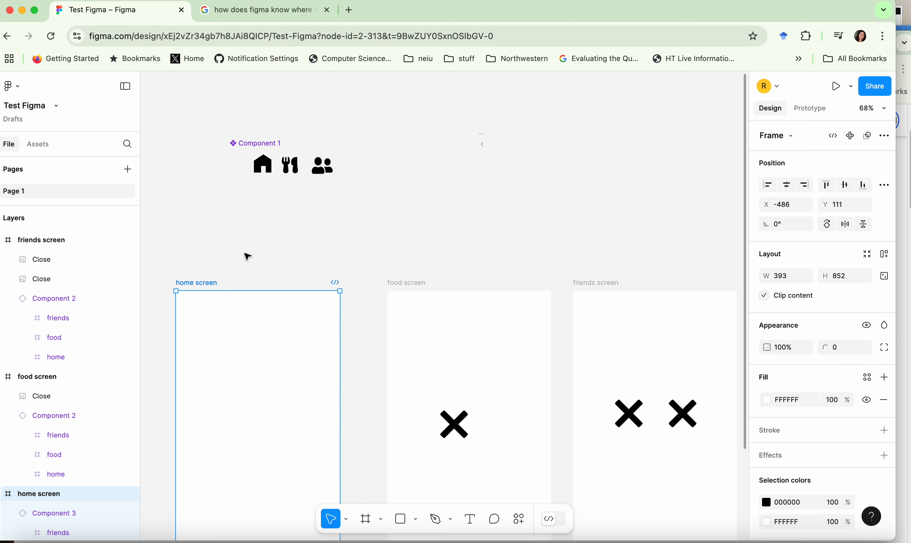
click(828, 109)
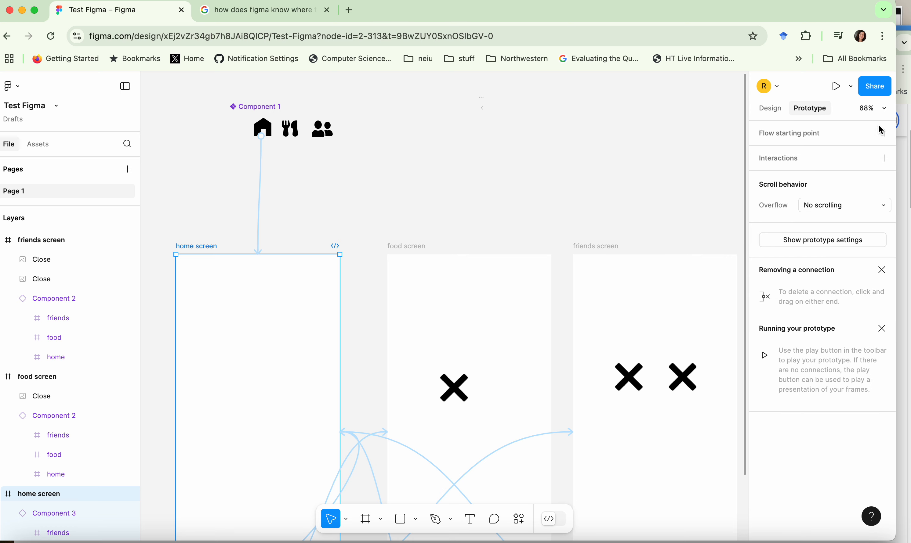
click(884, 133)
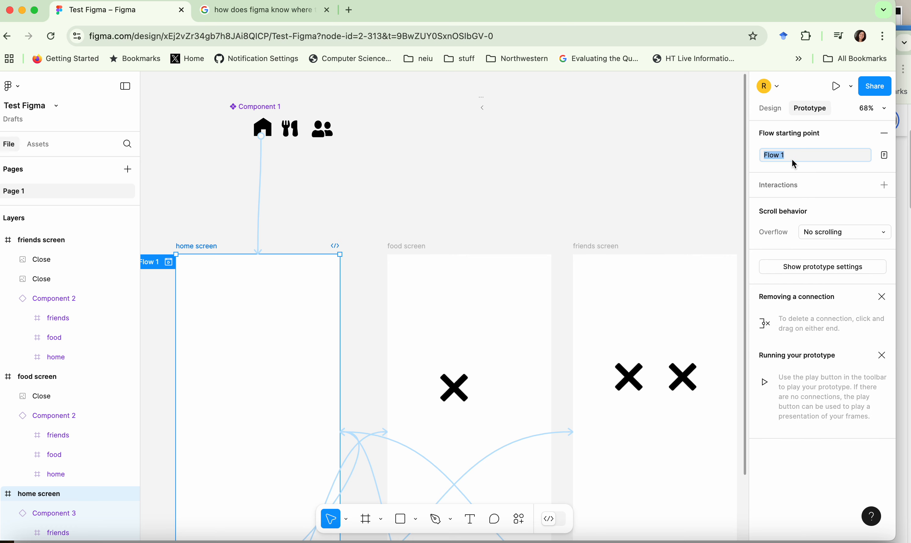
Keep Flow 1 as the name of the home screen's flow starting point and finish editing it.
click(815, 158)
click(884, 155)
click(737, 157)
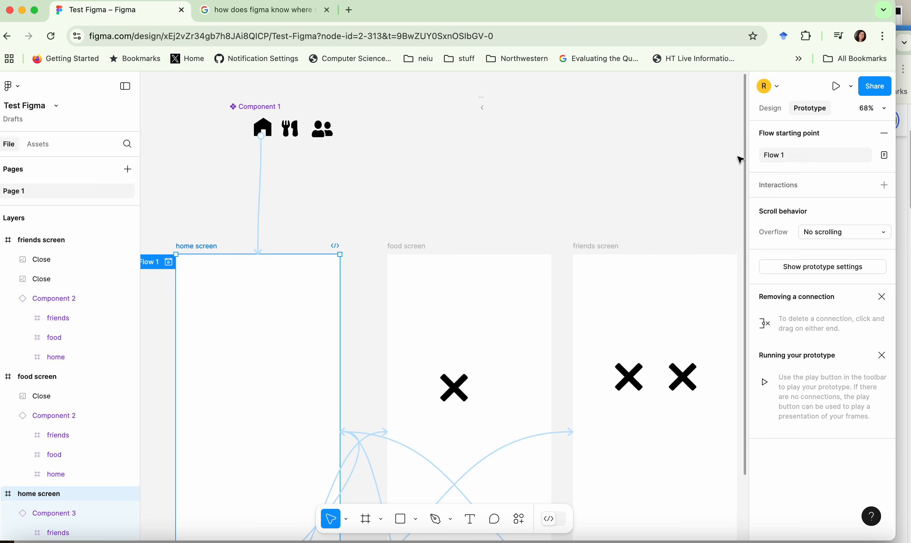
Present the prototype and test the navigation bar by switching repeatedly between the home, food and friends screens, ending on the food screen.
click(836, 87)
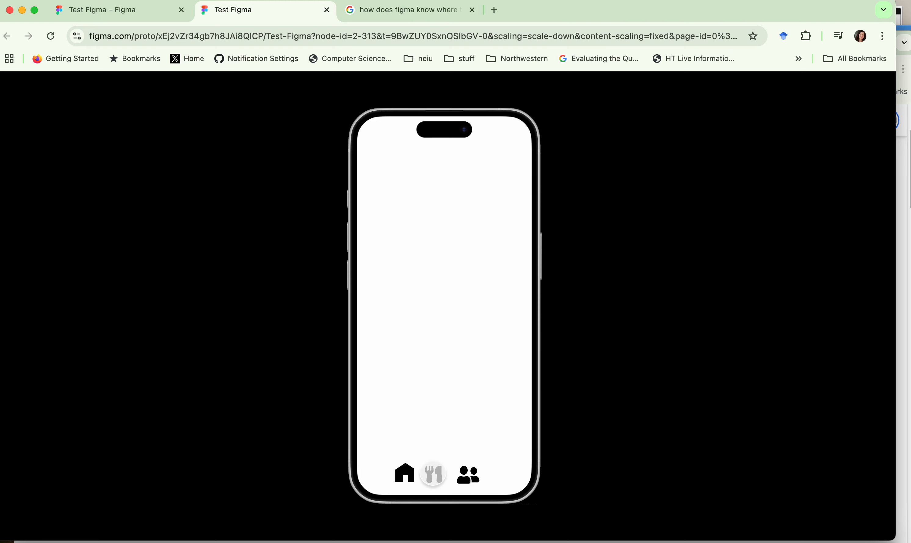
click(435, 475)
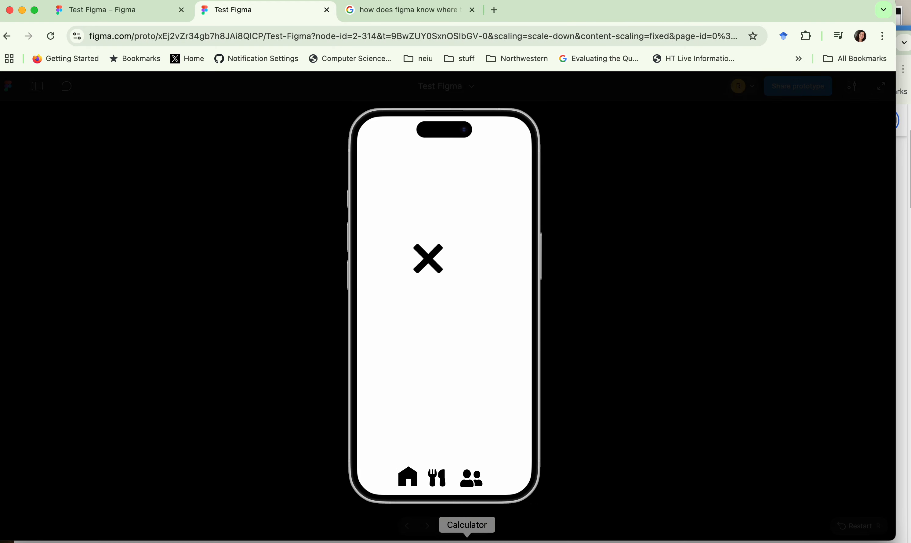
click(469, 480)
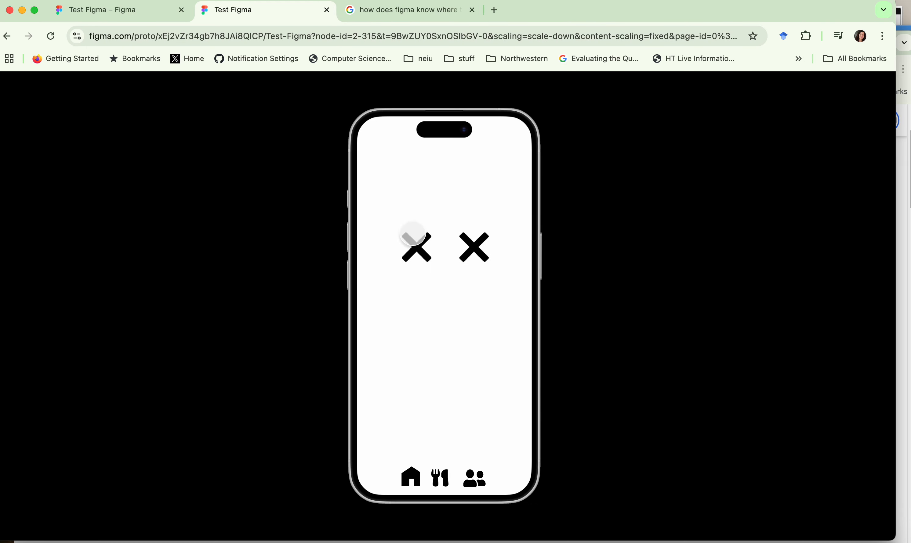
click(442, 479)
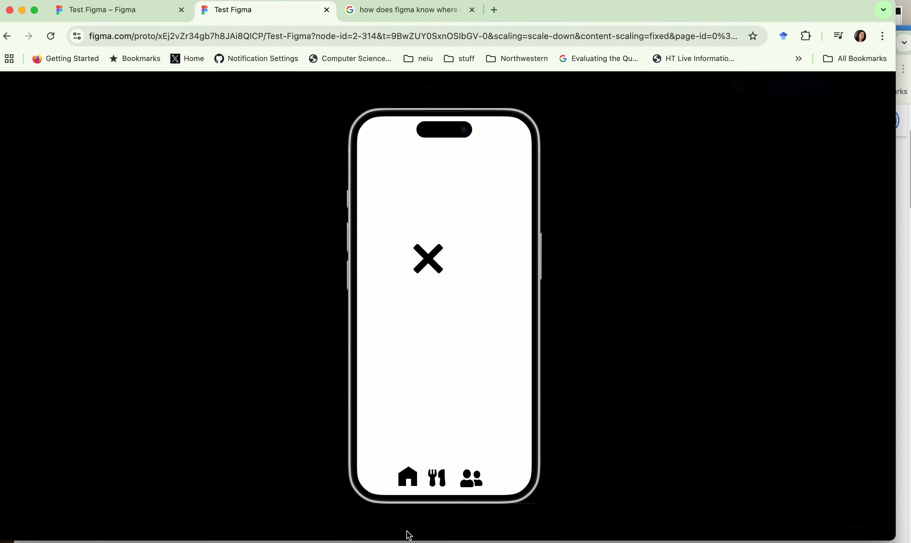
click(406, 477)
click(434, 475)
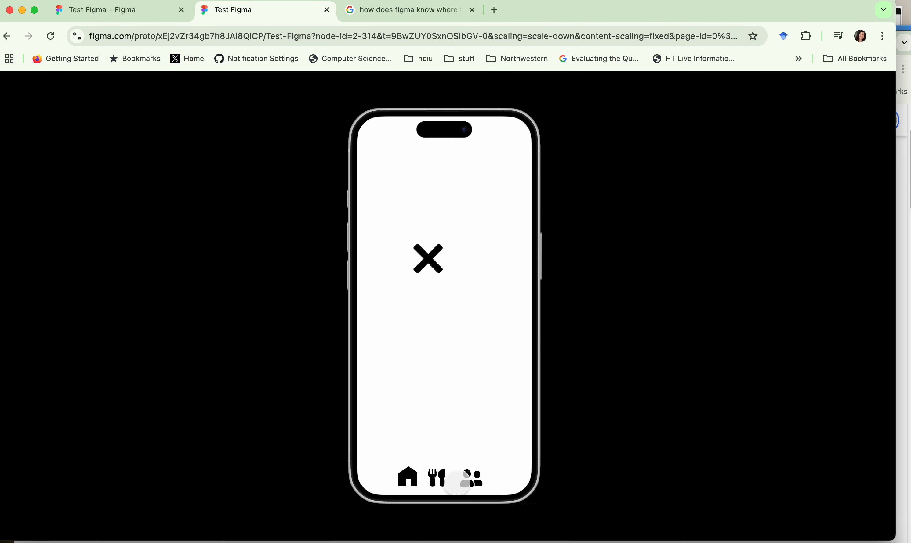
click(472, 477)
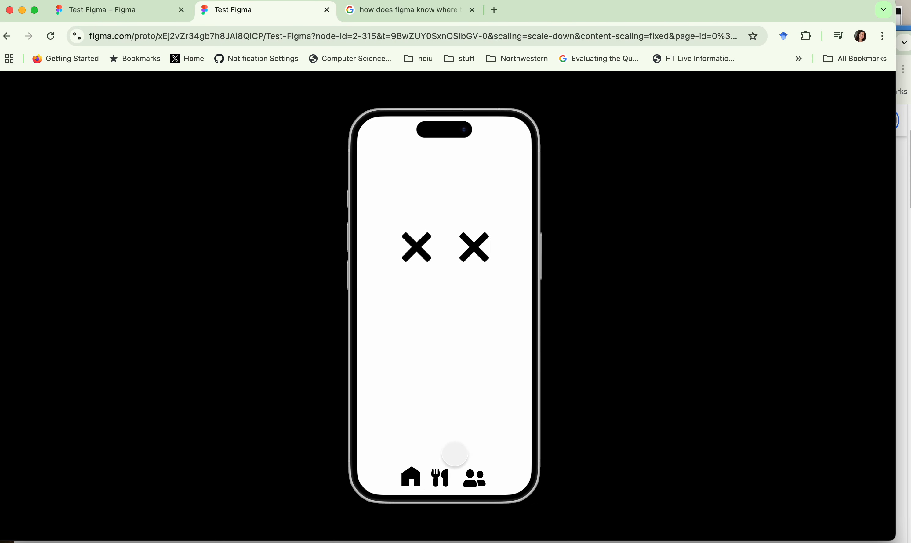
click(440, 473)
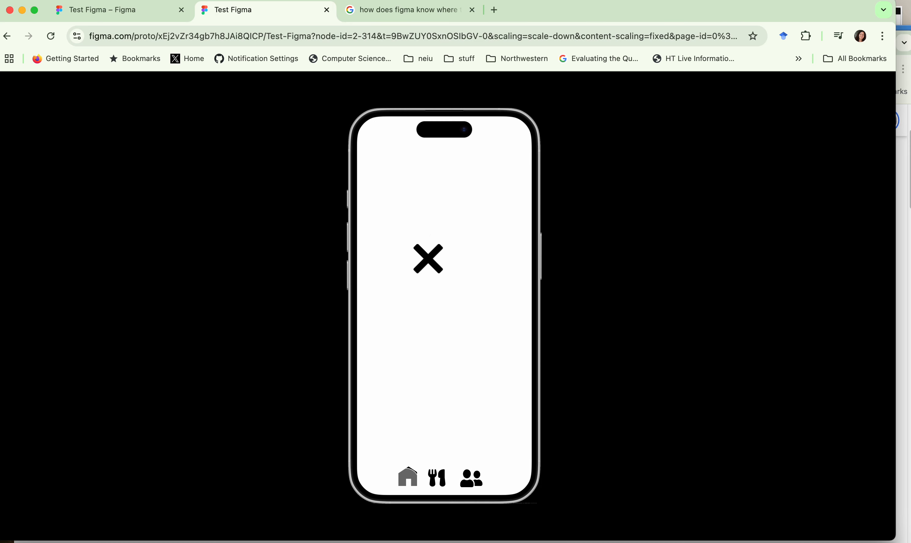
click(408, 477)
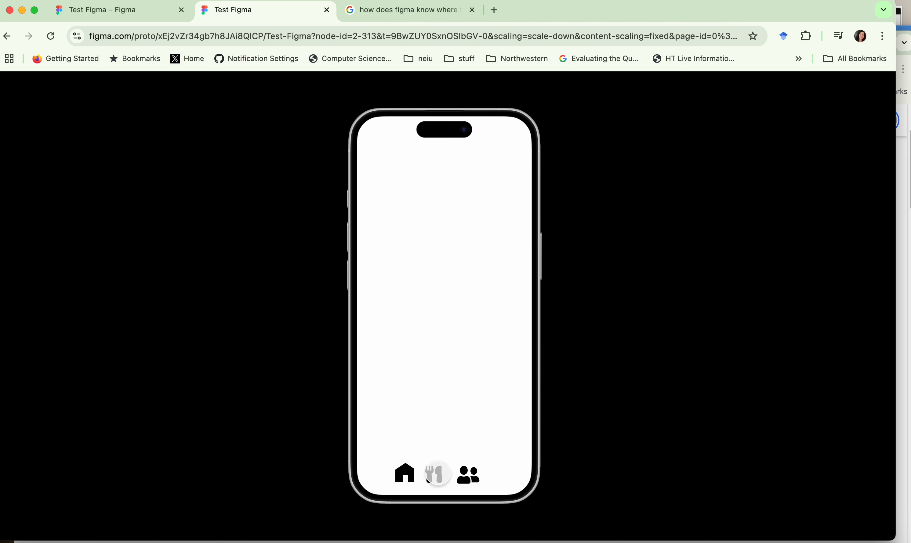
click(438, 474)
click(403, 475)
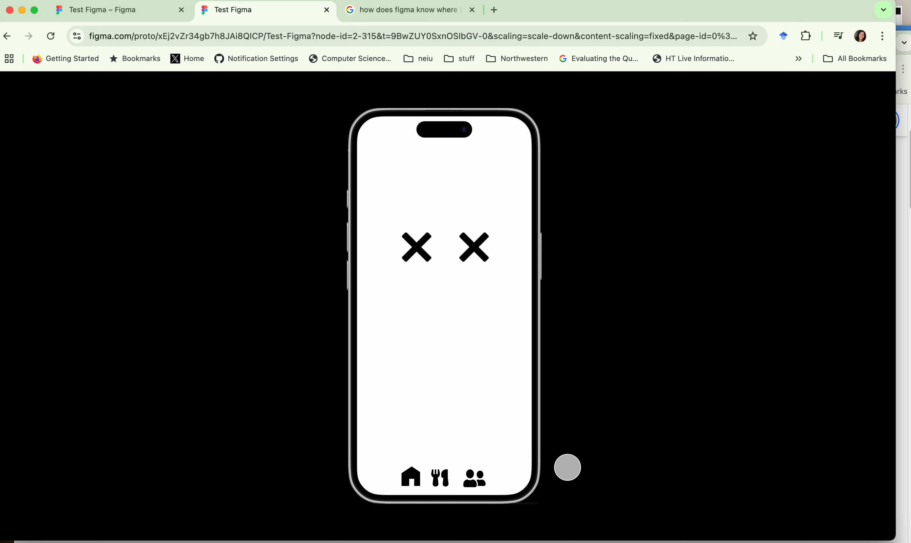
click(435, 477)
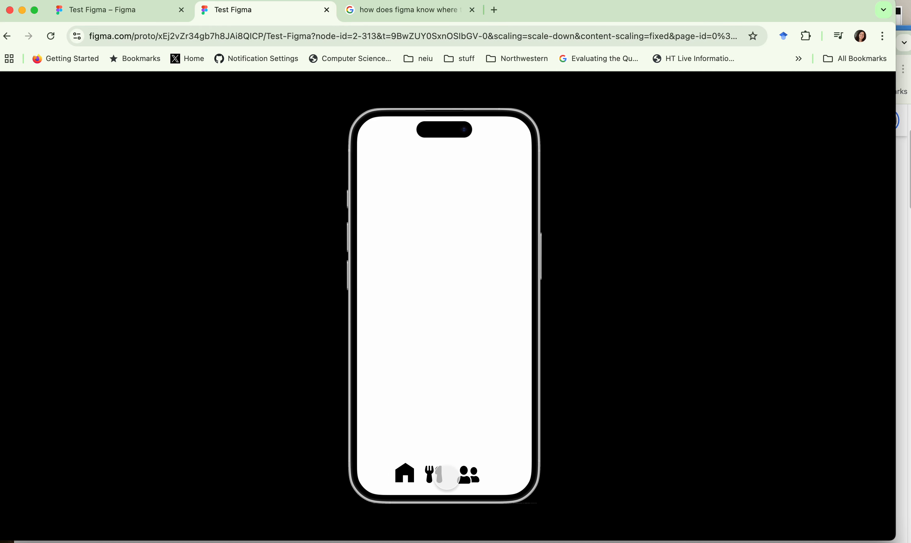
click(477, 479)
click(439, 479)
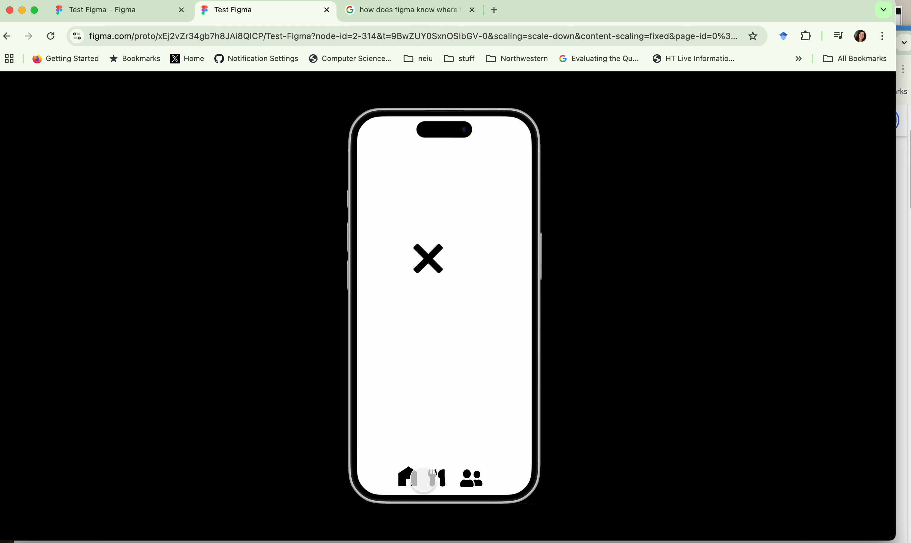
click(408, 480)
click(437, 479)
click(474, 480)
click(411, 480)
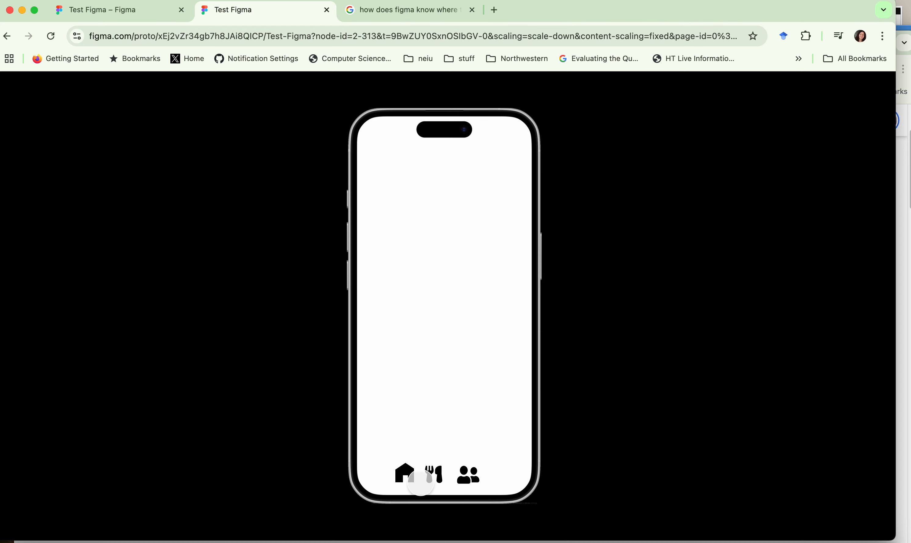
click(438, 479)
click(475, 480)
click(437, 479)
click(409, 480)
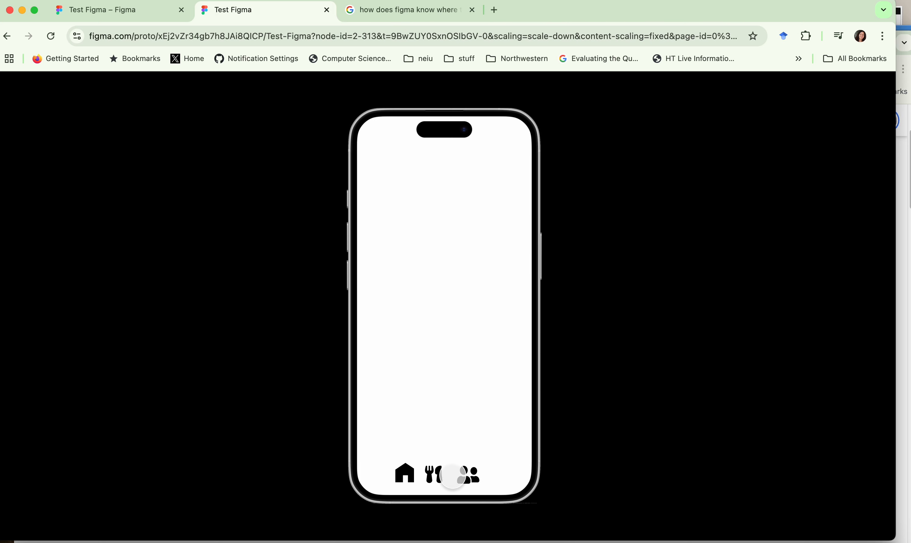
click(436, 479)
click(473, 480)
click(439, 478)
click(408, 480)
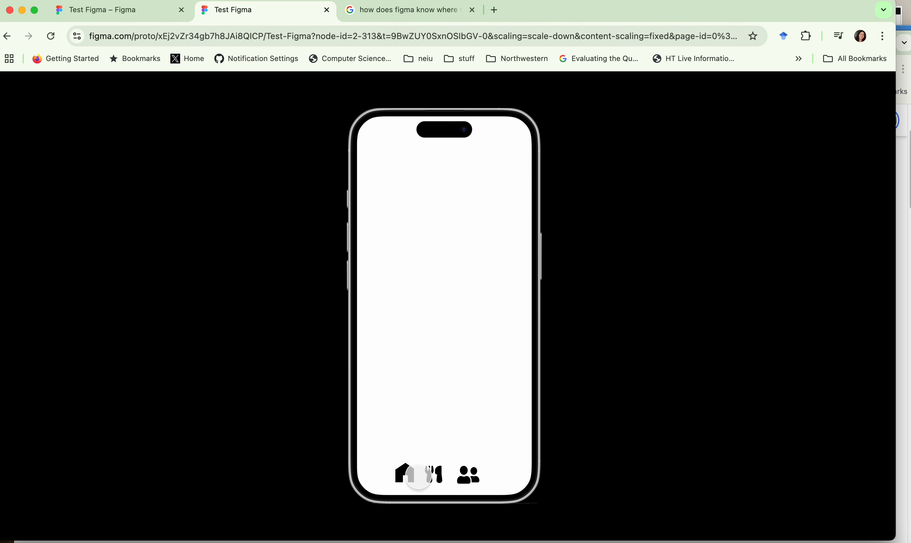
click(437, 479)
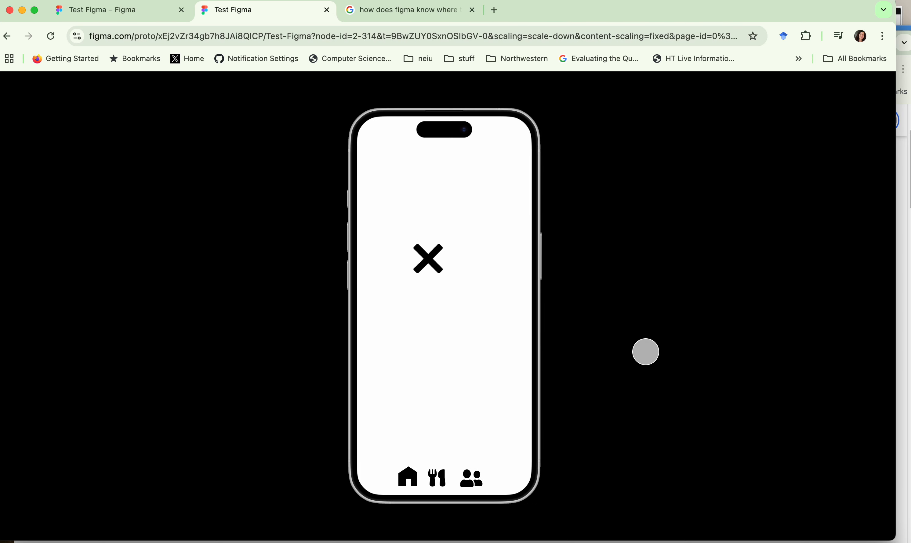